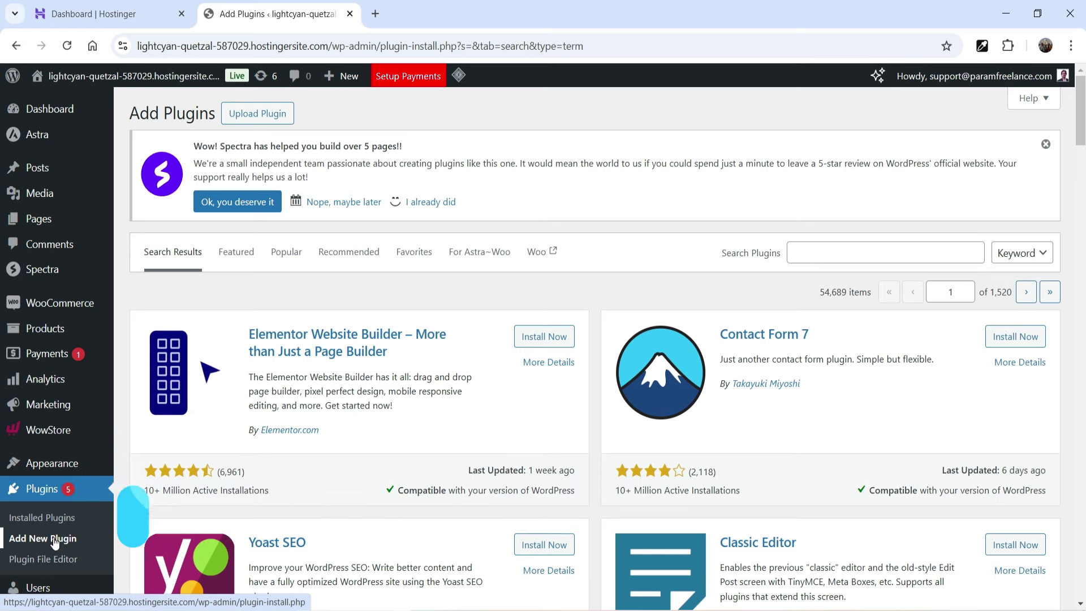
Step: Search the plugin directory for Depicter and open the plugin's dashboard
left_click(828, 255)
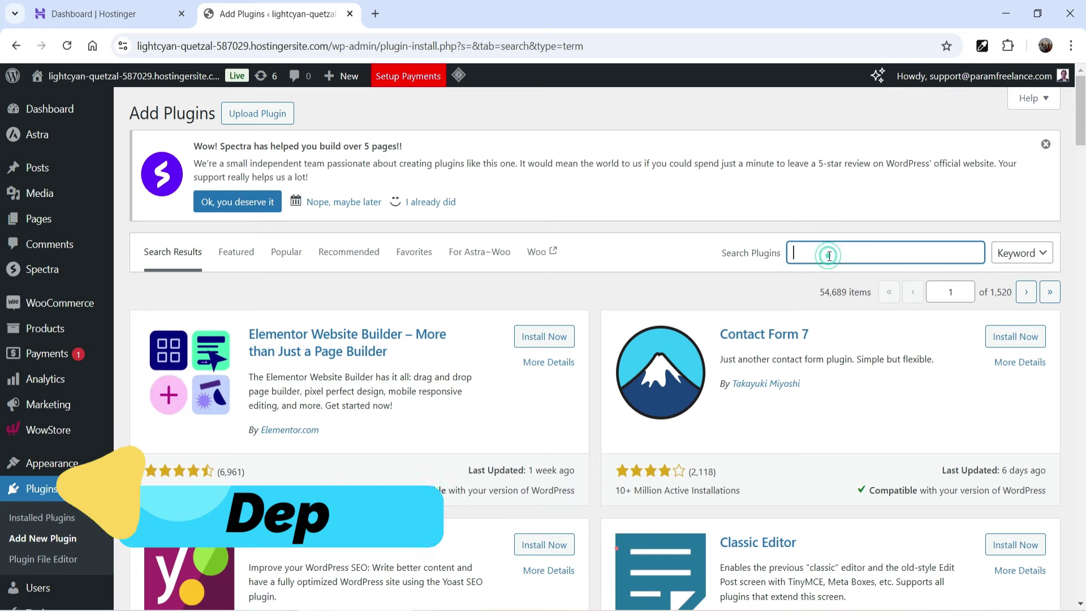
type("Depicter")
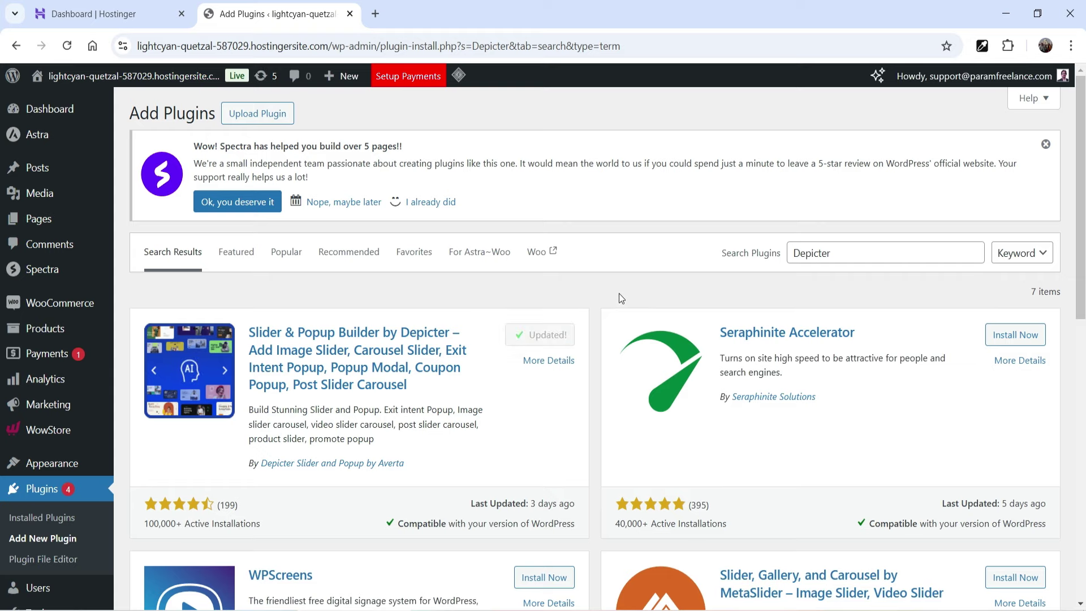
scroll(45, 328, "down", 5)
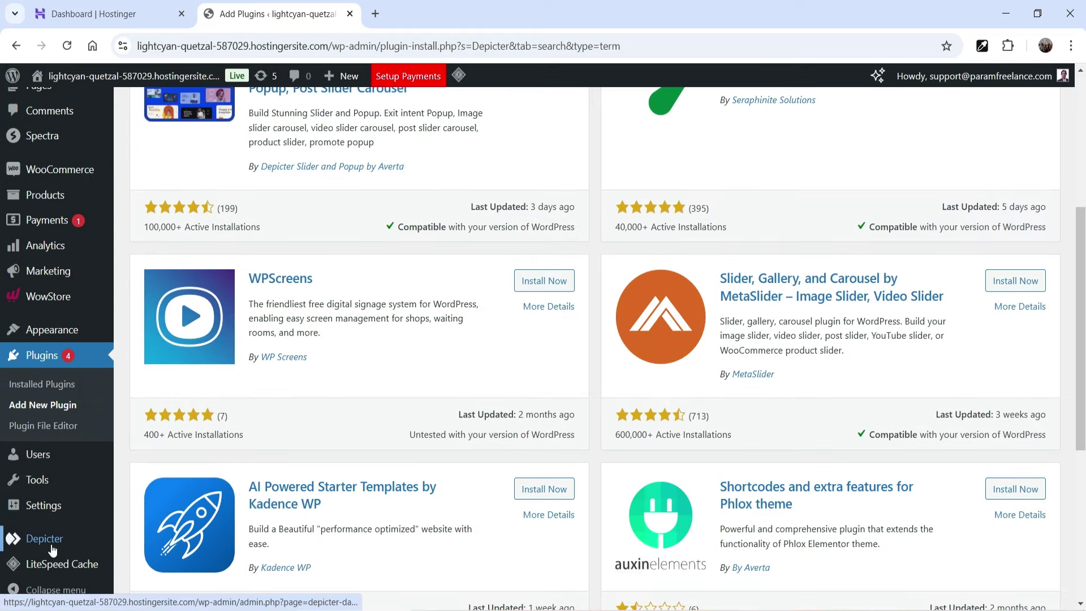
left_click(52, 550)
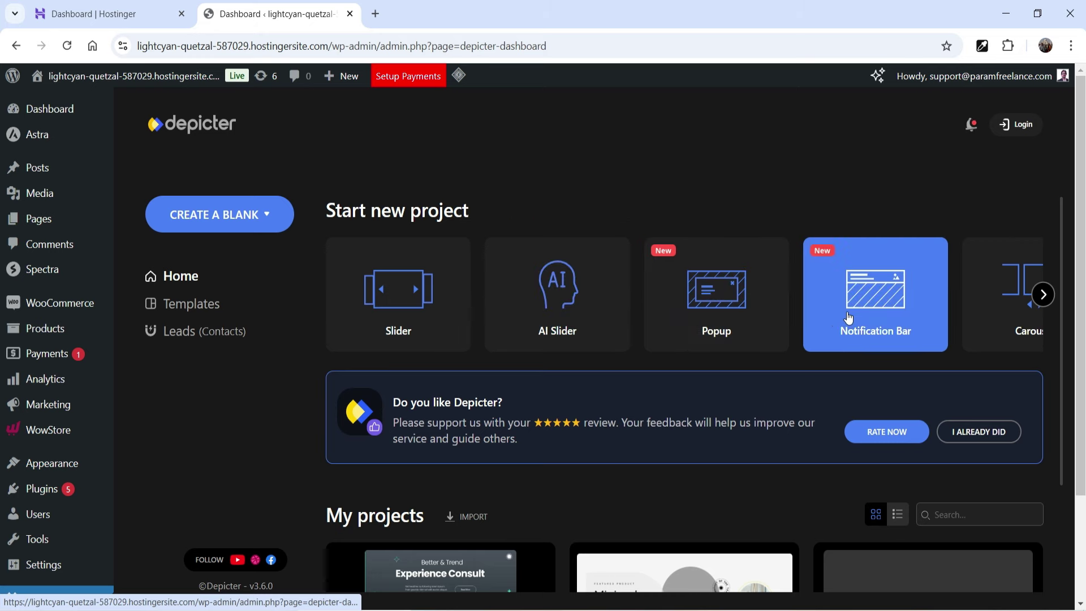
Step: Open Depicter's Hero Section project type and browse the full collection of hero templates
left_click(1042, 295)
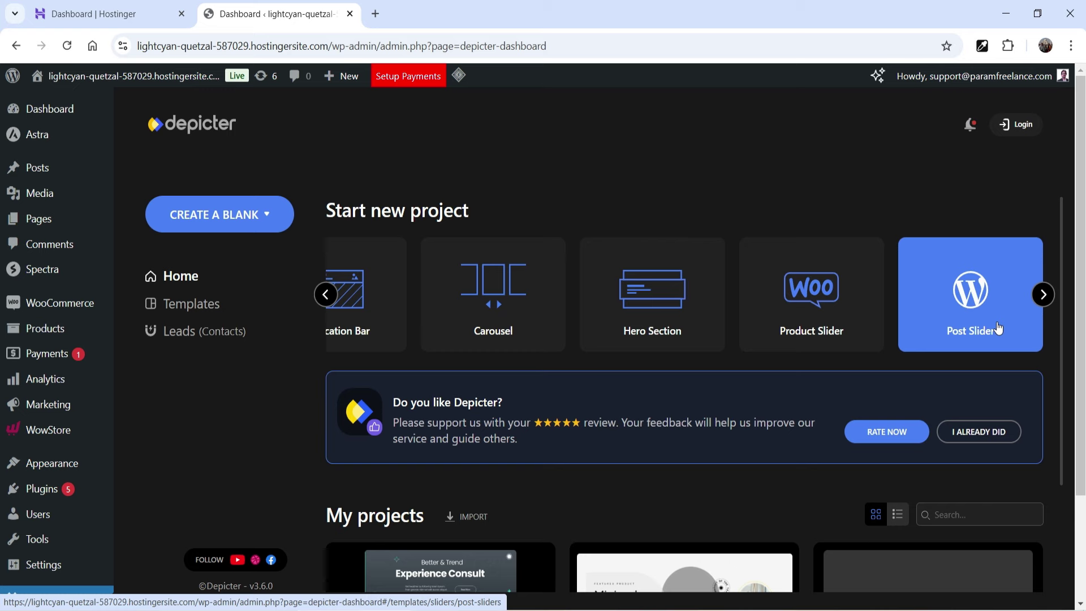
left_click(660, 317)
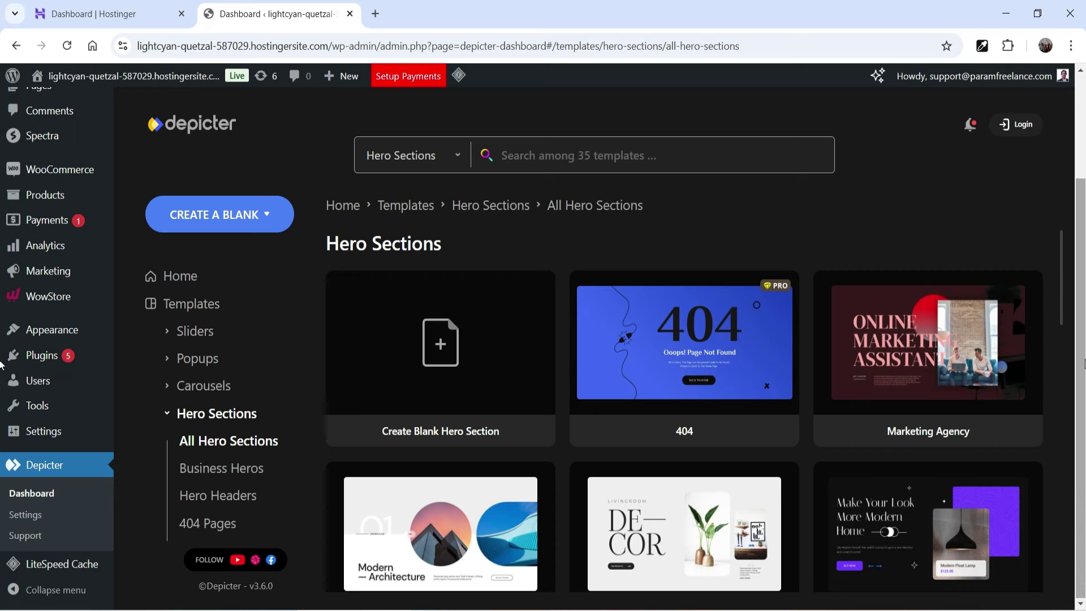
mouse_move(975, 307)
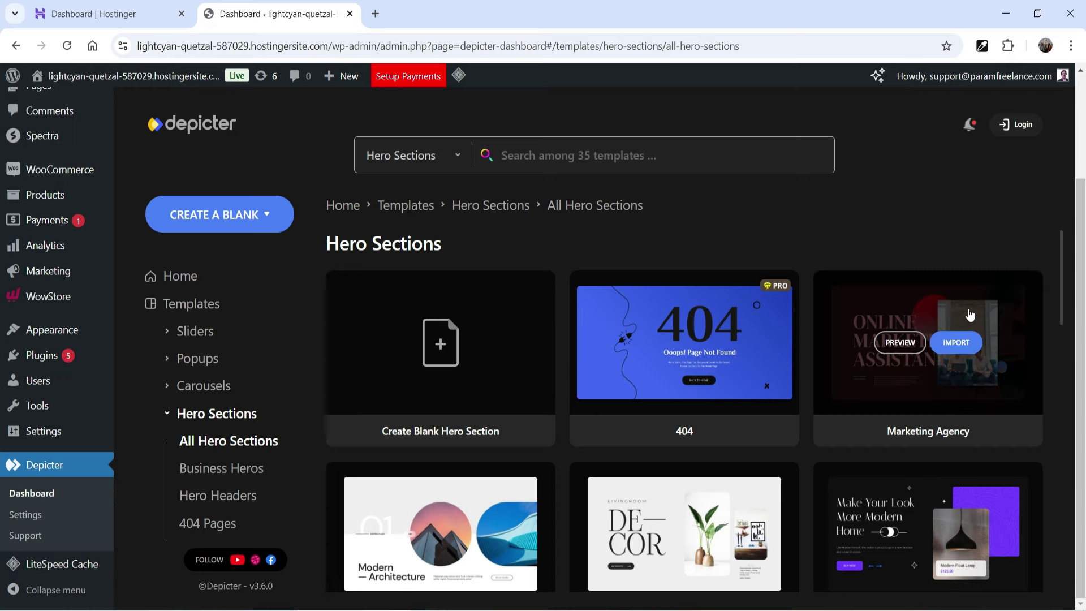
scroll(956, 306, "down", 2)
scroll(995, 309, "up", 2)
scroll(730, 282, "down", 8)
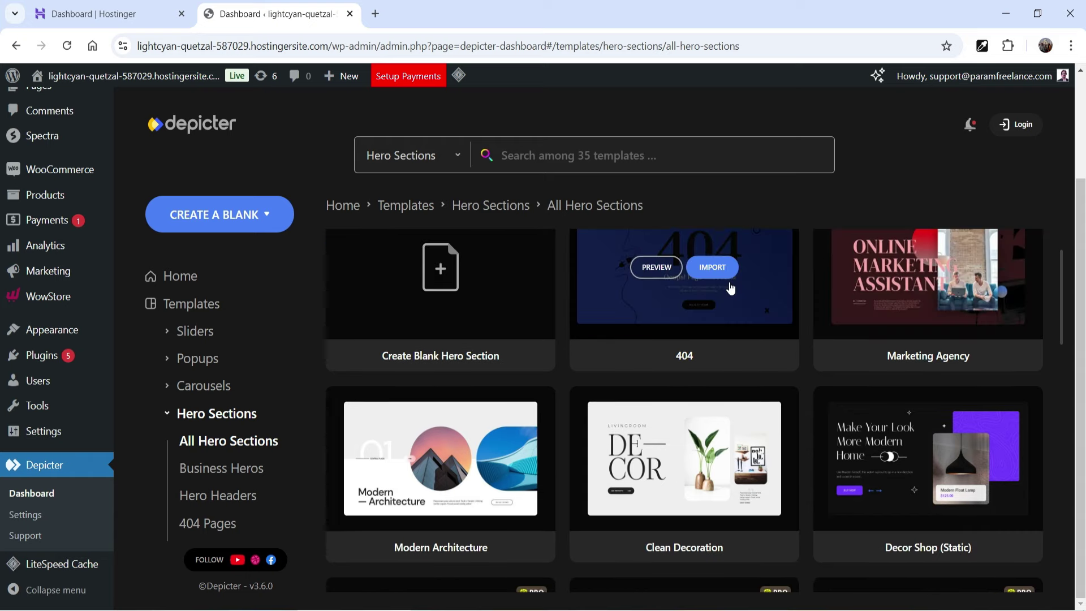
scroll(696, 377, "up", 2)
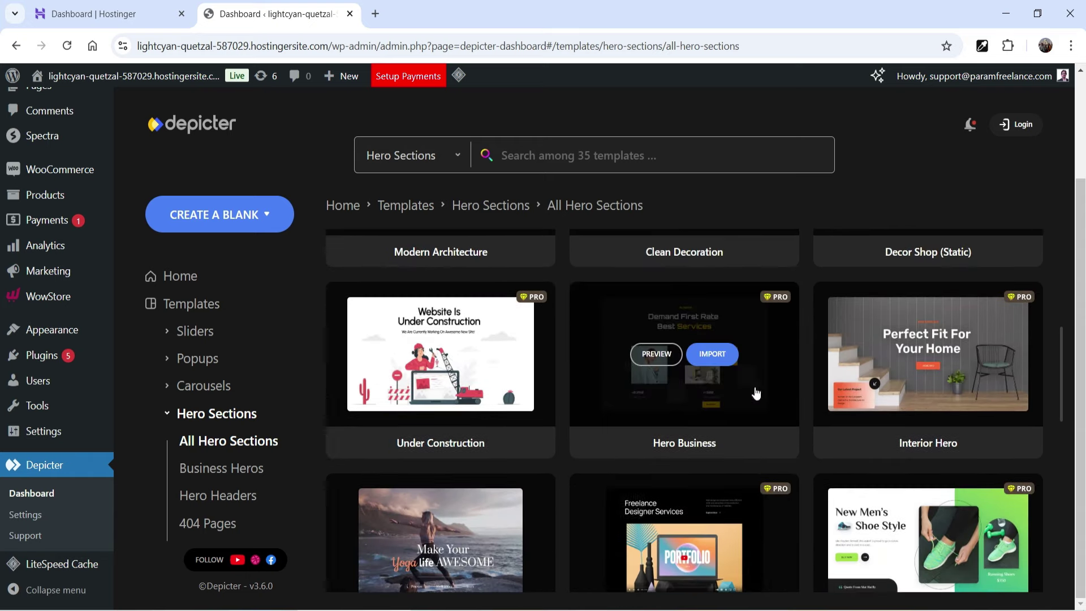
scroll(903, 398, "down", 9)
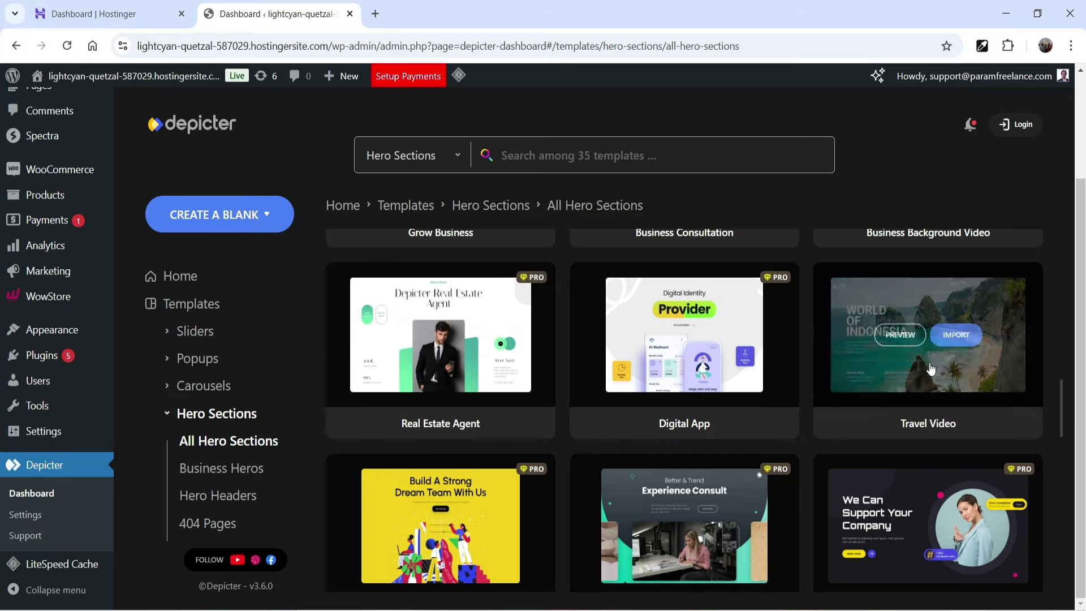
scroll(905, 373, "down", 1)
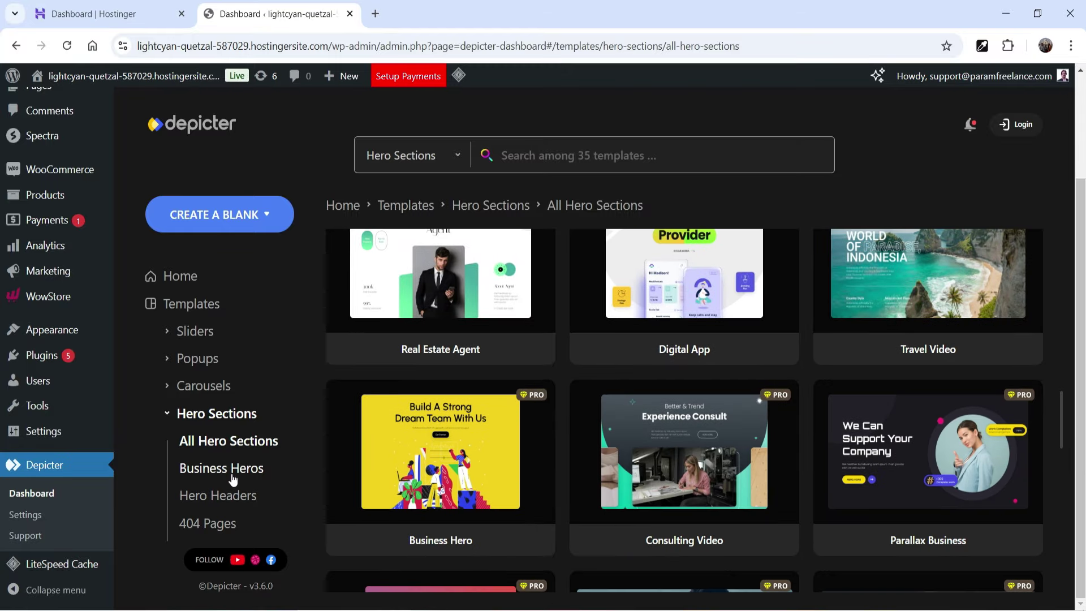
Step: Look through the Business Heros and Hero Headers template categories
left_click(233, 471)
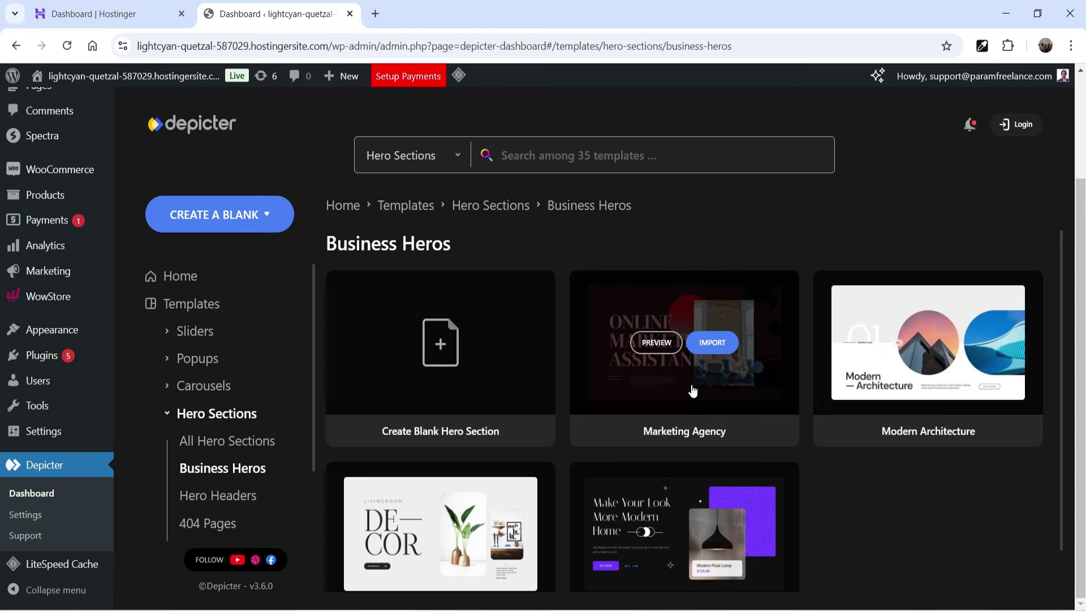
left_click(227, 496)
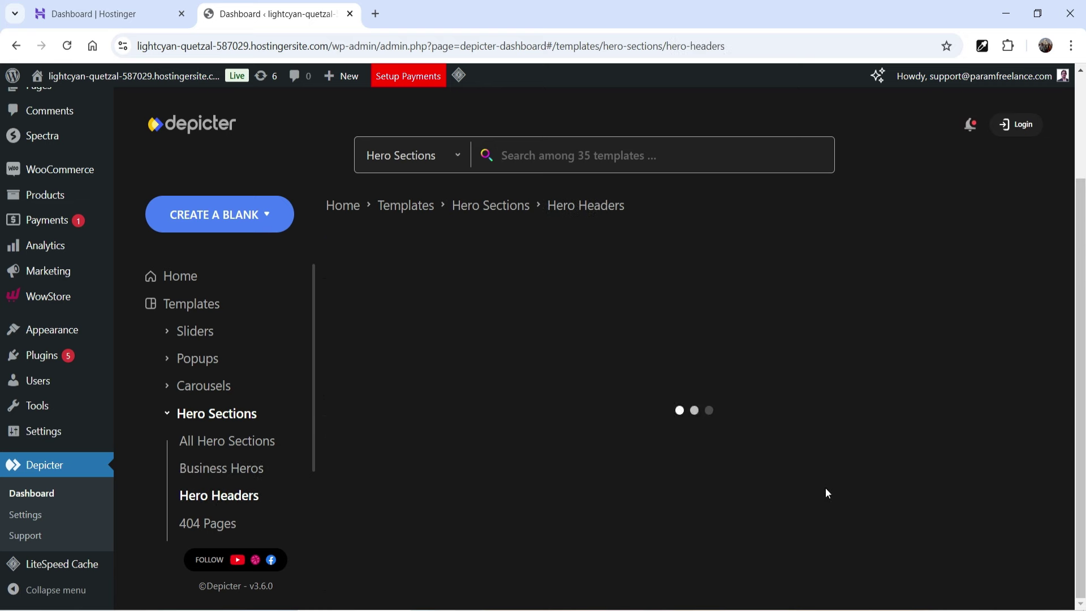
scroll(916, 378, "down", 10)
scroll(921, 396, "up", 5)
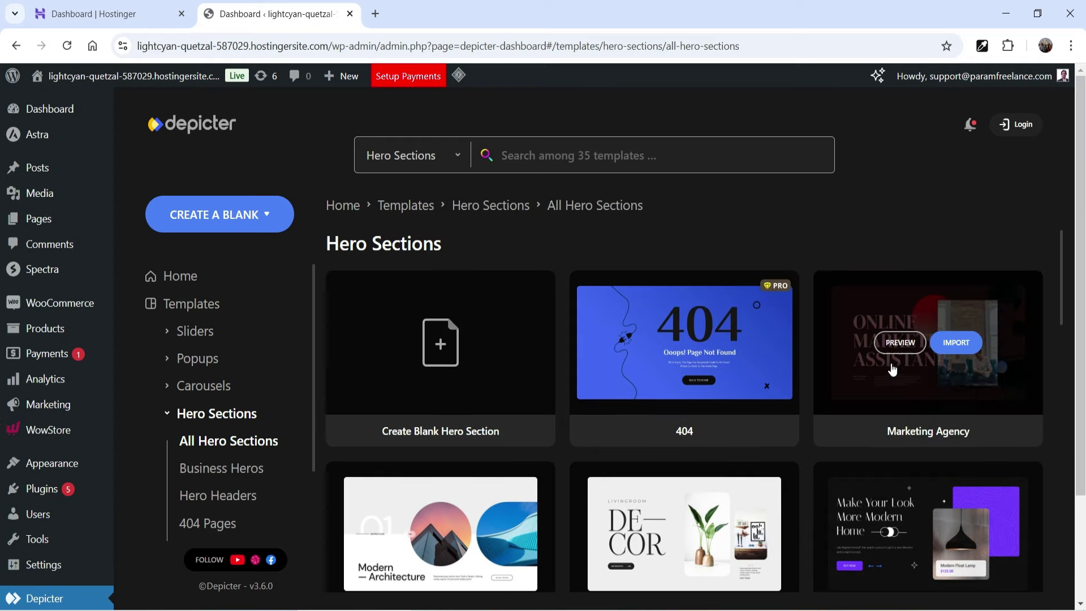
Step: Preview the Marketing Agency hero template at full length and close the preview
left_click(899, 342)
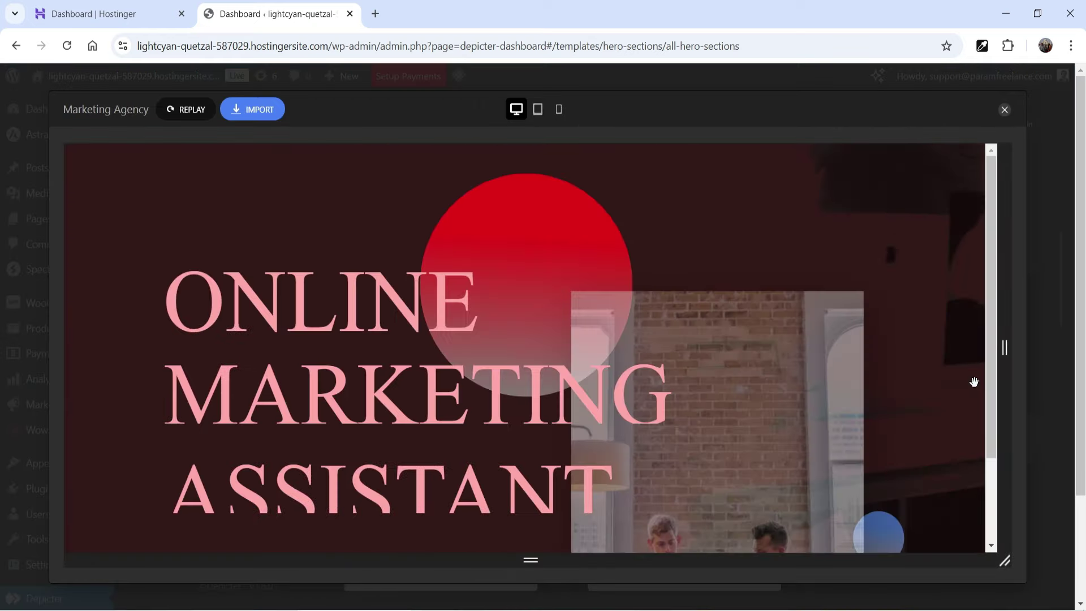
scroll(902, 339, "down", 2)
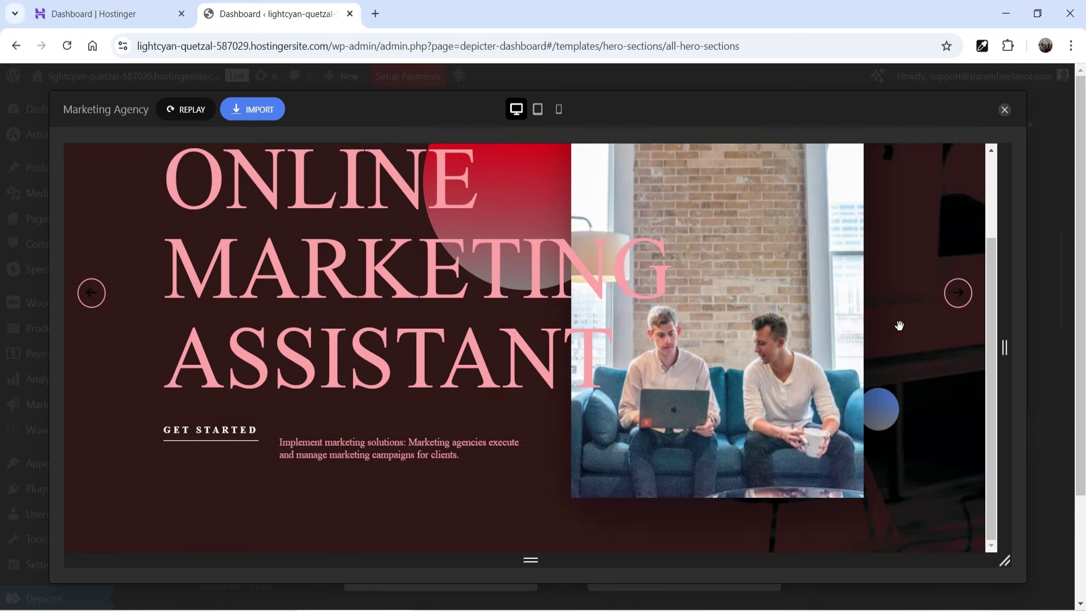
scroll(910, 255, "up", 2)
left_click(1004, 109)
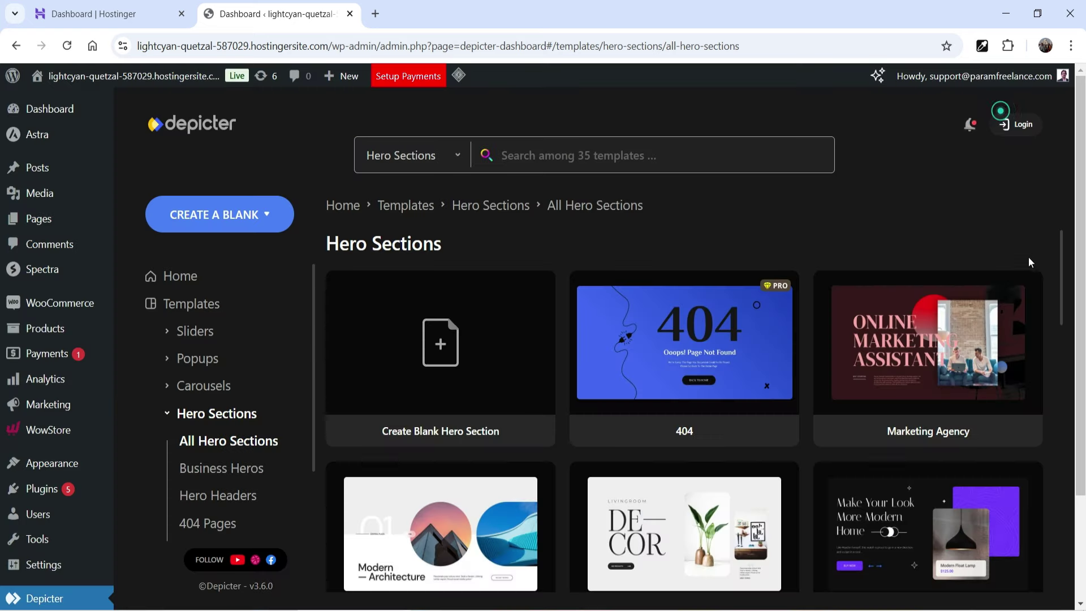
Step: Preview the Fashion YouTube hero template and import it as a new project
scroll(1028, 258, "down", 6)
mouse_move(689, 372)
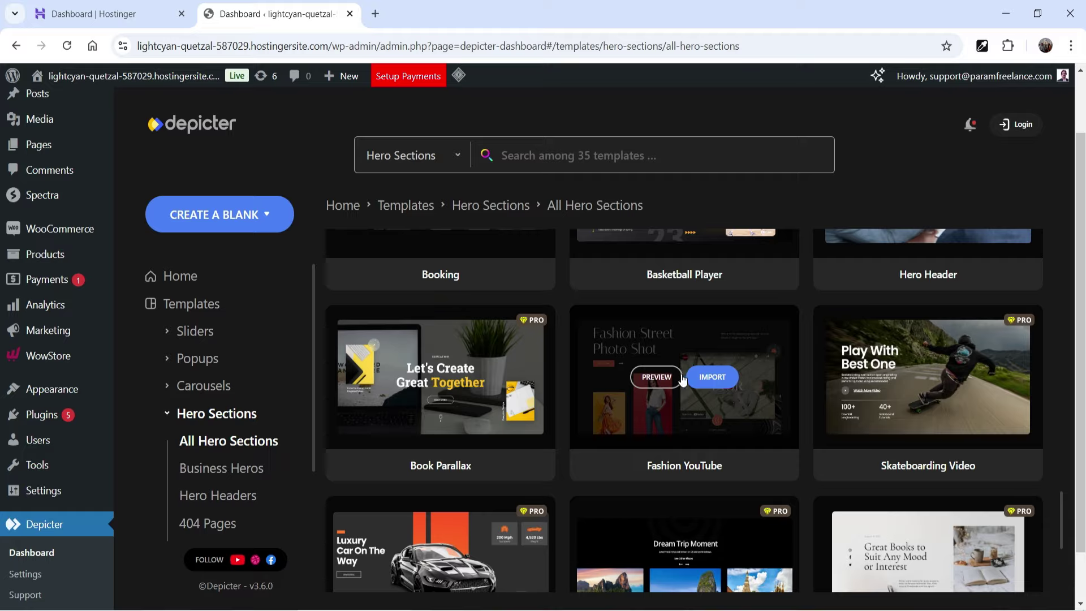
left_click(656, 376)
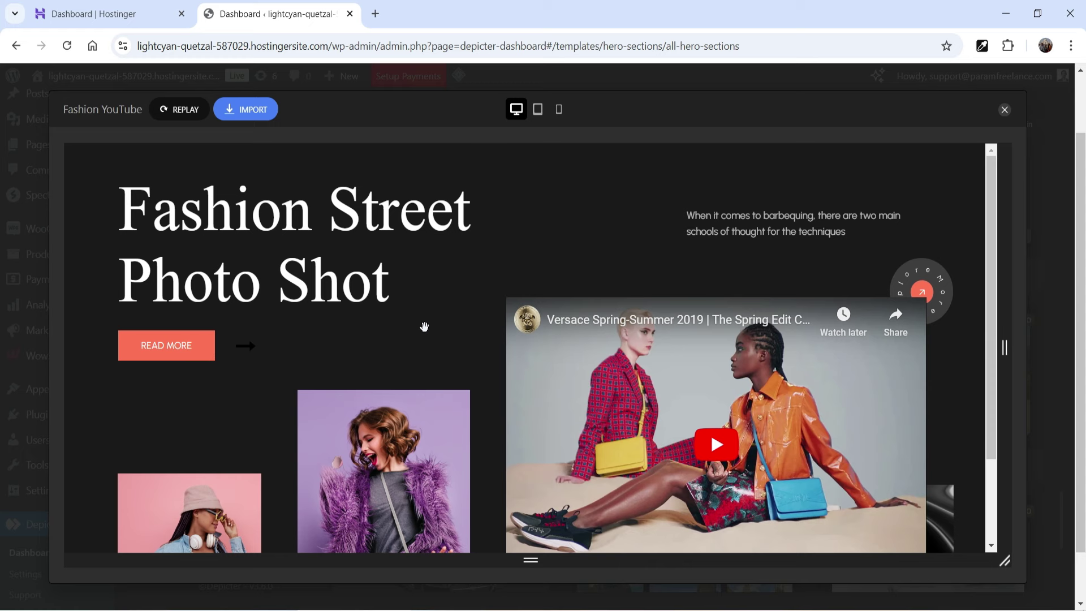
left_click(240, 111)
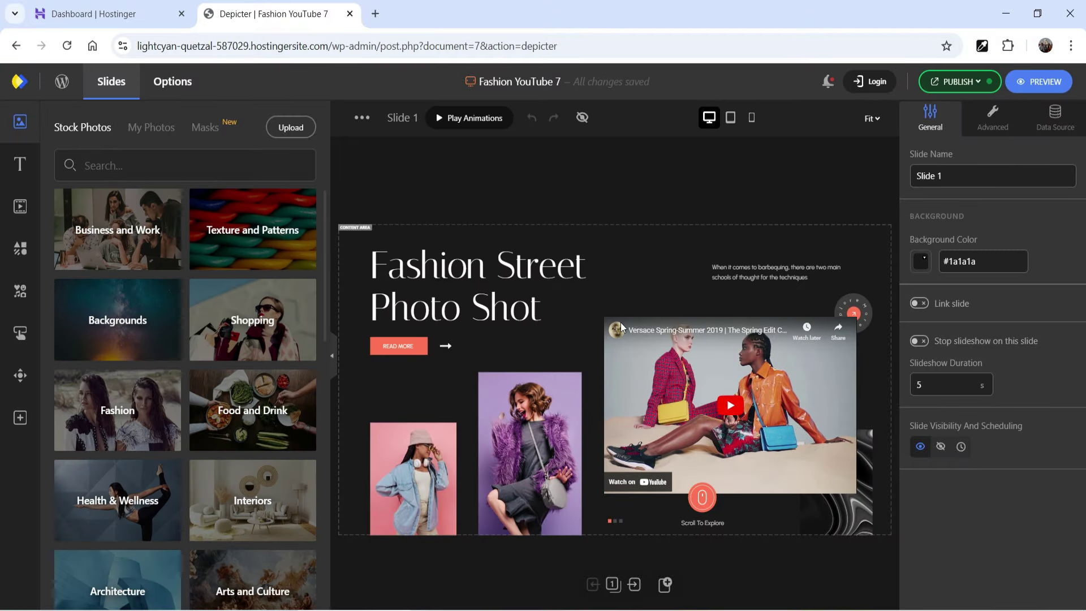
Step: Open the "Fashion Street Photo Shot" heading's text for editing
left_click(485, 302)
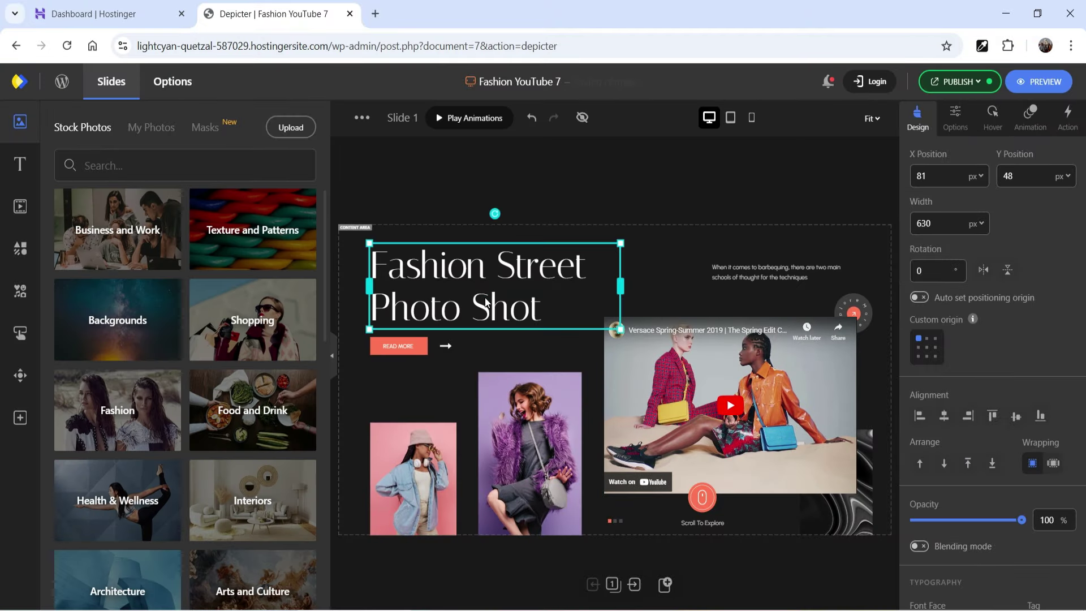
left_click(500, 266)
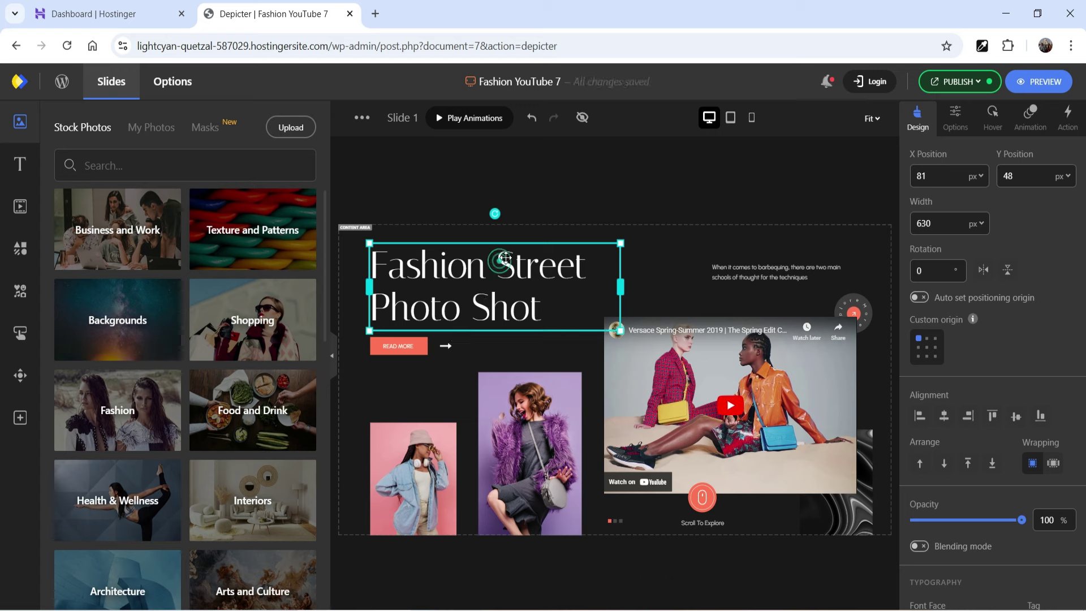
triple_click(500, 266)
key("Down")
Step: Change the READ MORE button's background color to a dark red
left_click(401, 349)
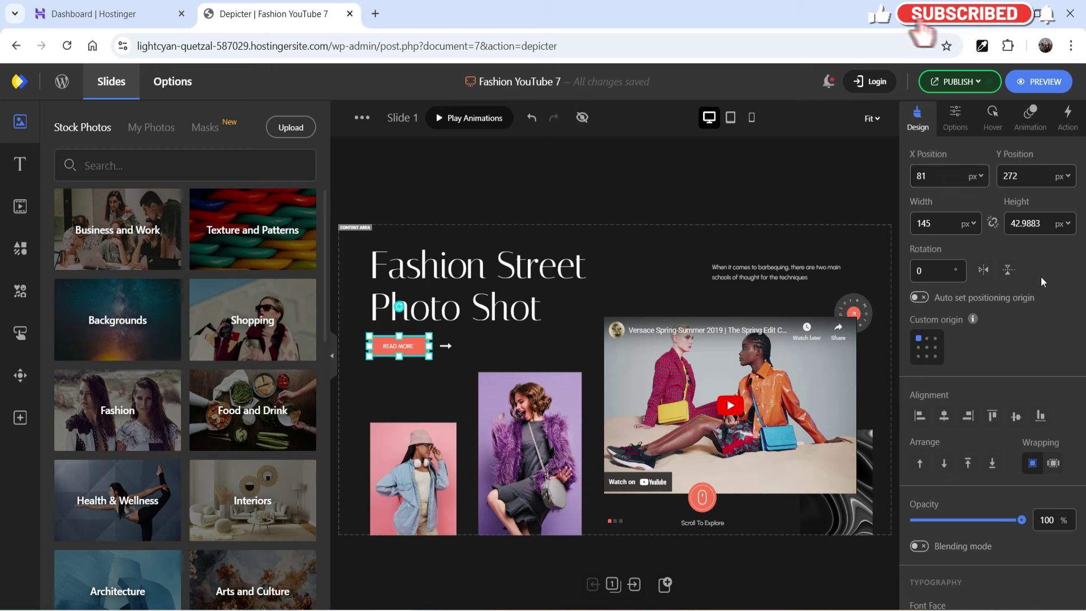
scroll(1043, 274, "down", 5)
scroll(1005, 294, "down", 5)
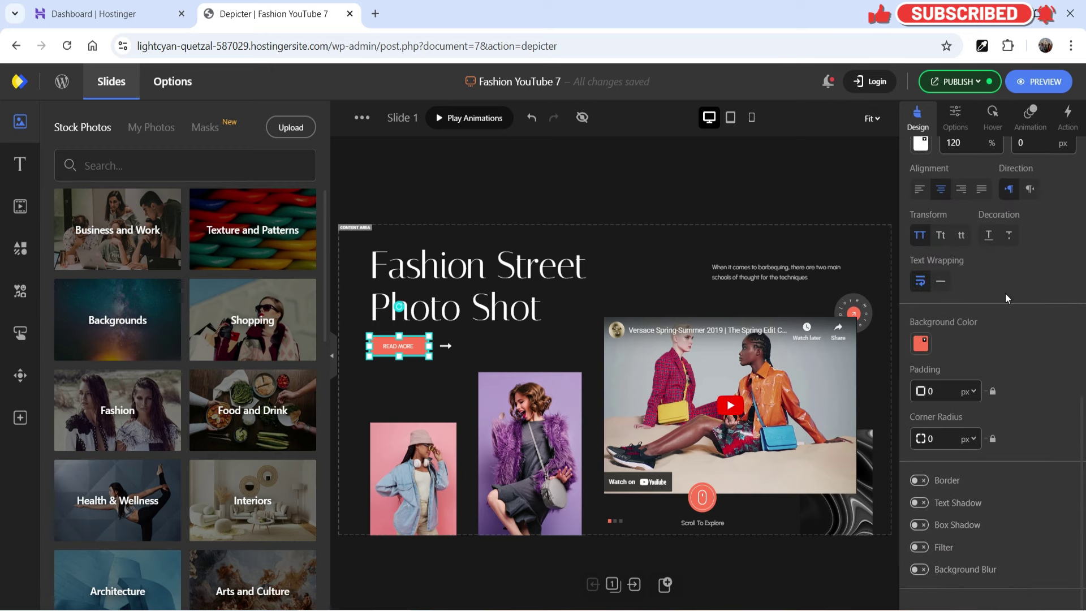
left_click(922, 345)
mouse_move(1008, 388)
left_mouse_down()
mouse_move(1012, 429)
mouse_move(1005, 390)
left_mouse_up()
left_click(1061, 355)
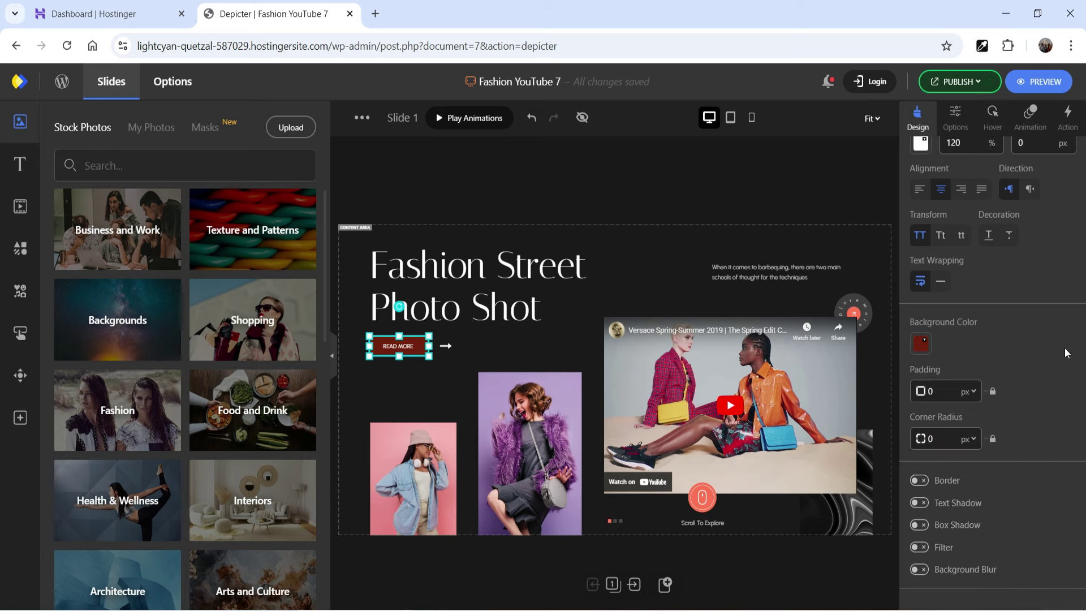
Step: Enlarge the READ MORE button to about 190 by 56 px and keep the arrow icon just beside it
left_click_drag(429, 356, 436, 368)
left_click(448, 346)
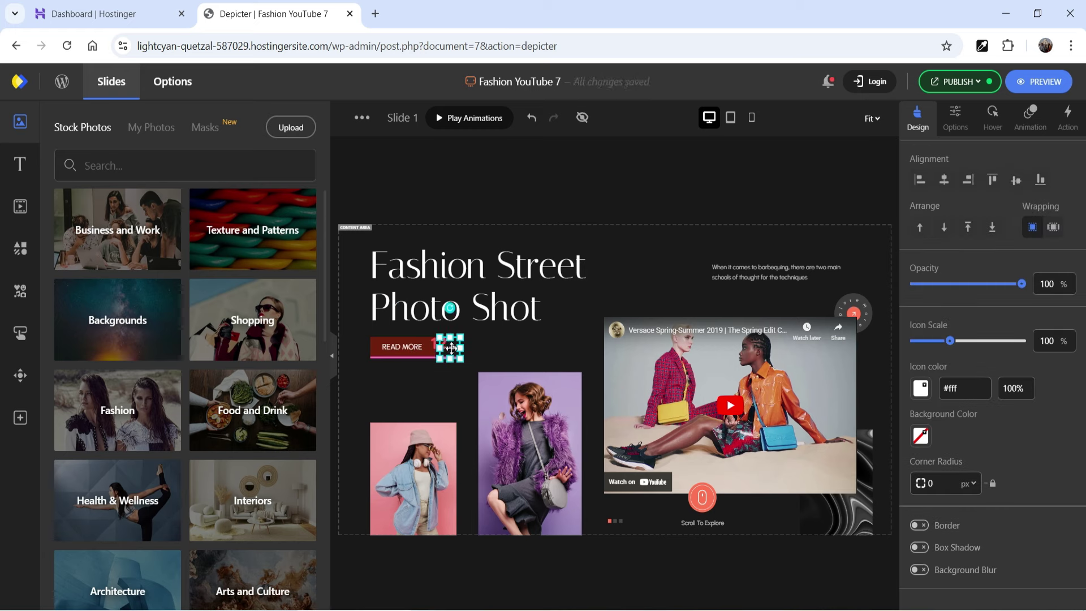
left_click(427, 353)
left_click_drag(438, 360, 463, 348)
left_click(624, 288)
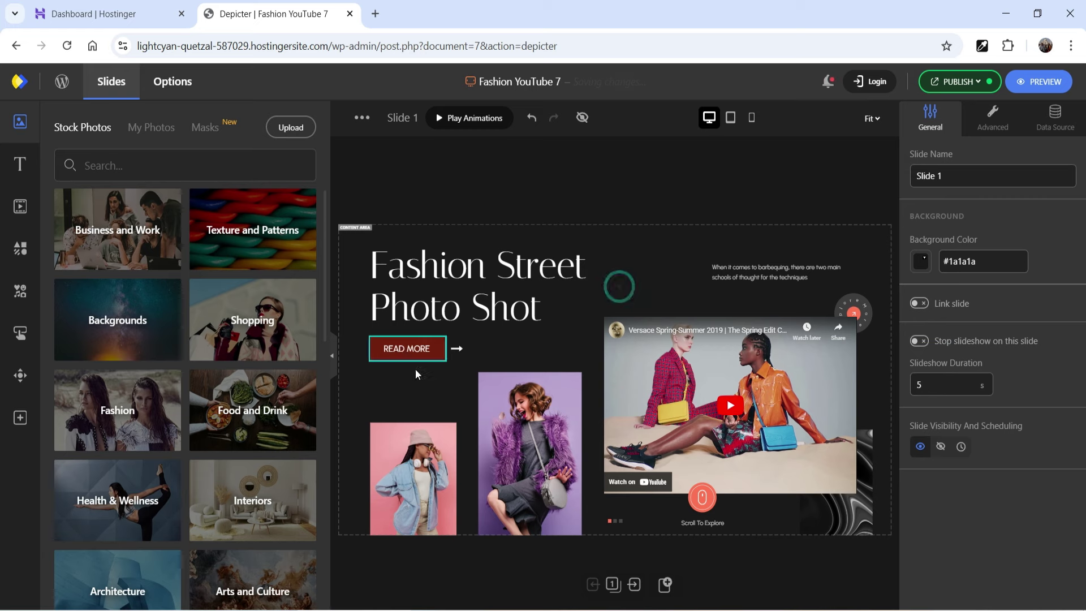
Step: Review the READ MORE button's link element, hover style and entrance animation settings
left_click(420, 354)
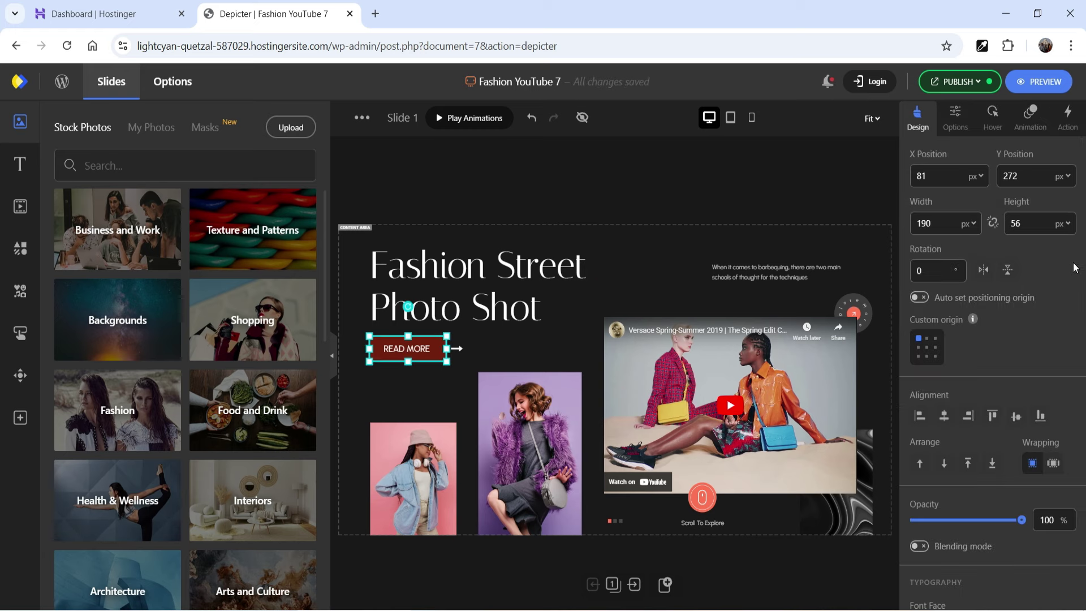
left_click(956, 122)
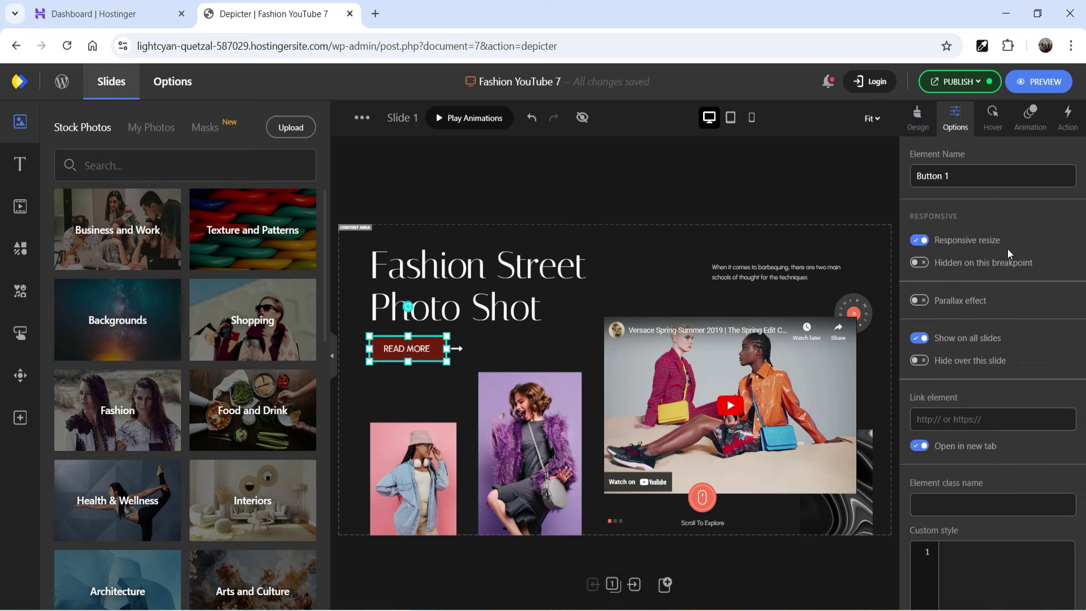
scroll(975, 210, "down", 3)
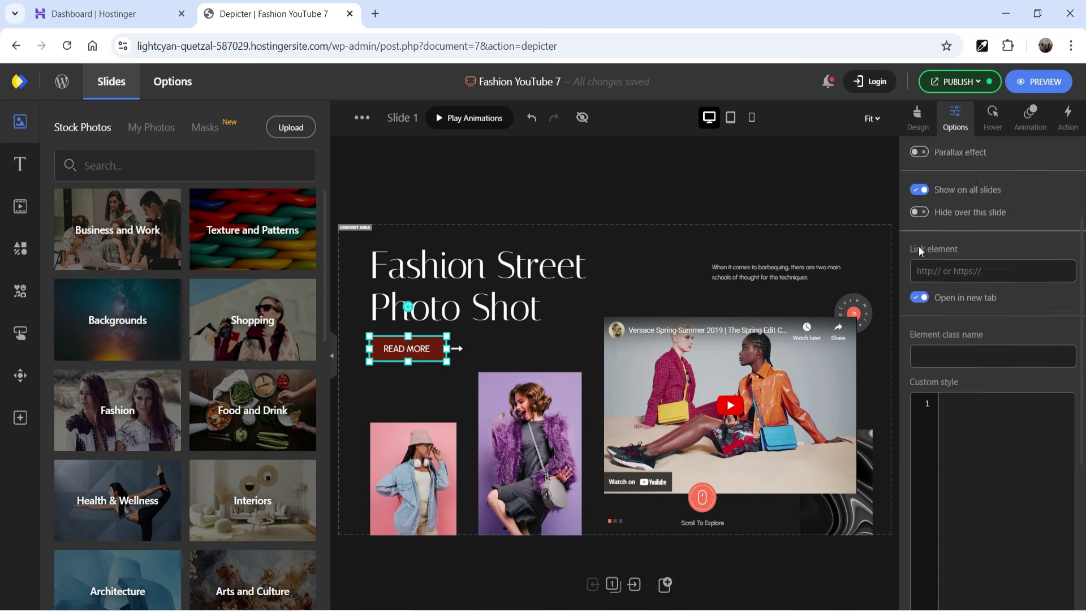
left_click(936, 272)
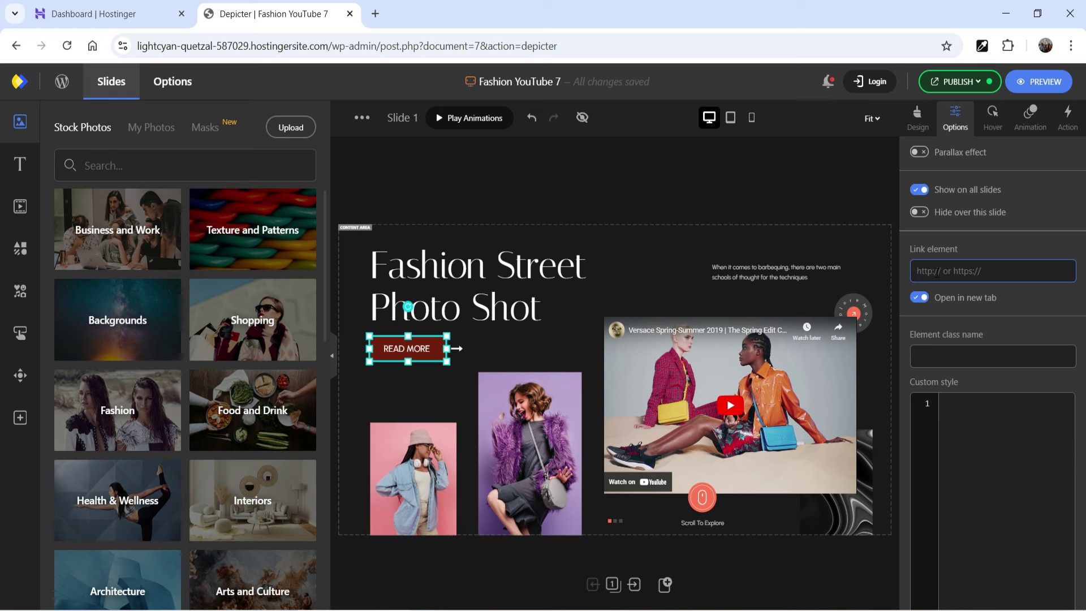
left_click(993, 116)
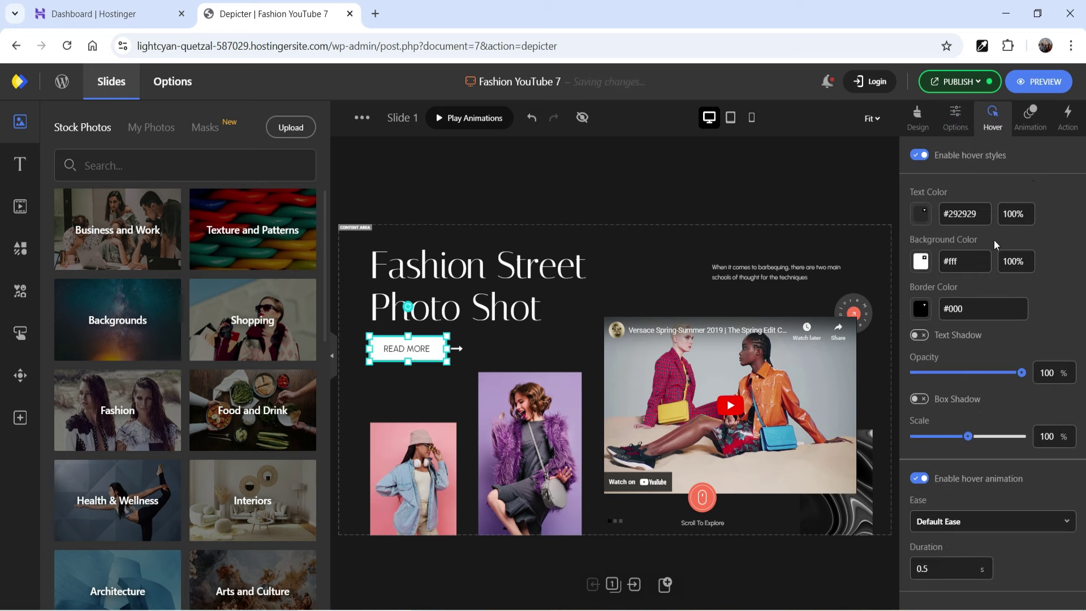
left_click(1033, 119)
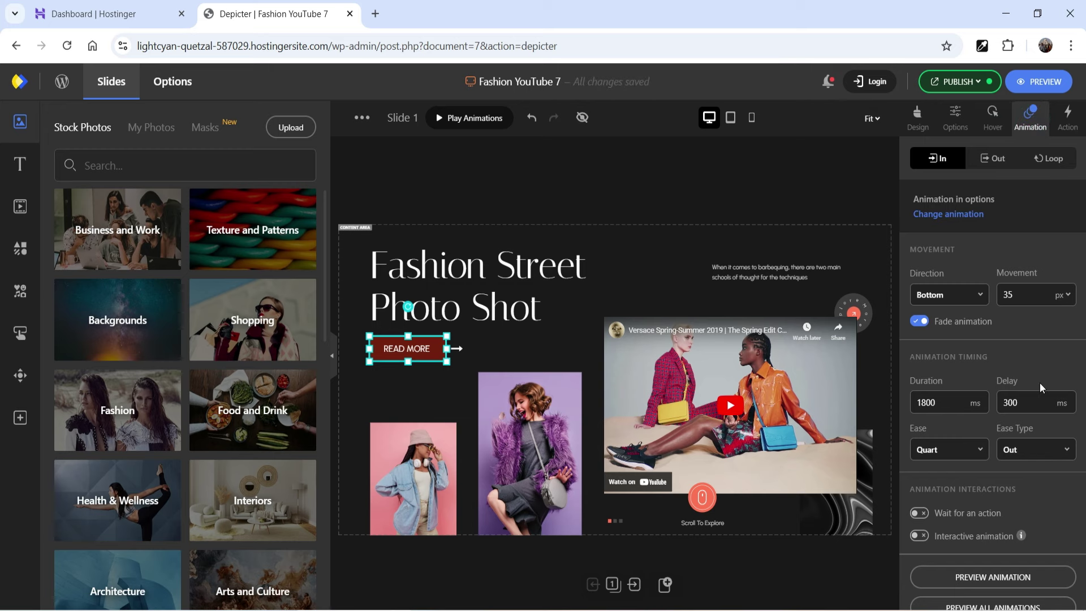
Step: Play all of Slide 1's animations on the canvas
left_click(469, 118)
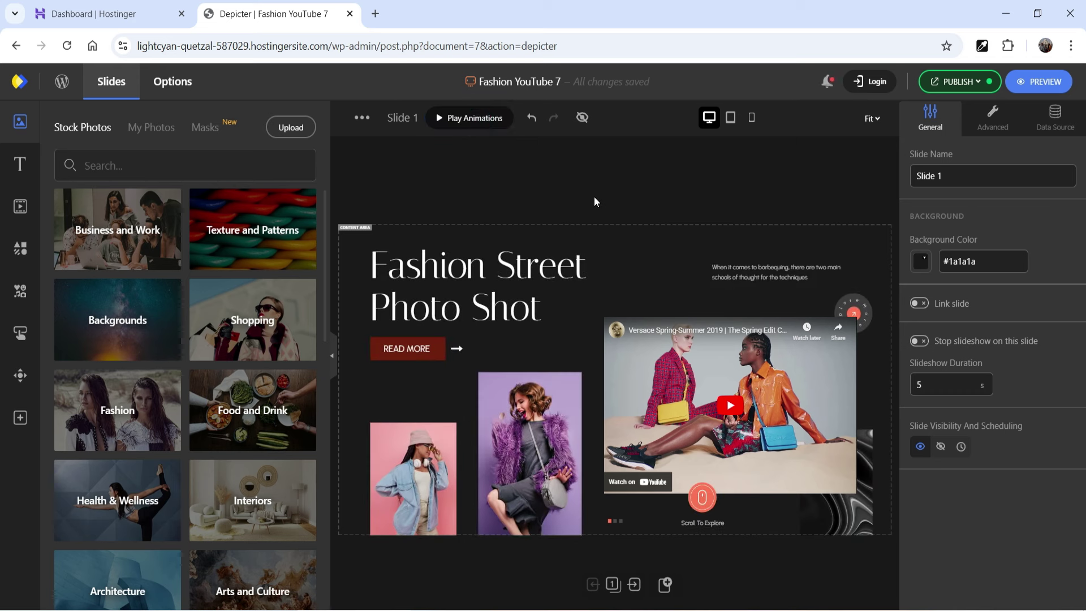
left_click(464, 122)
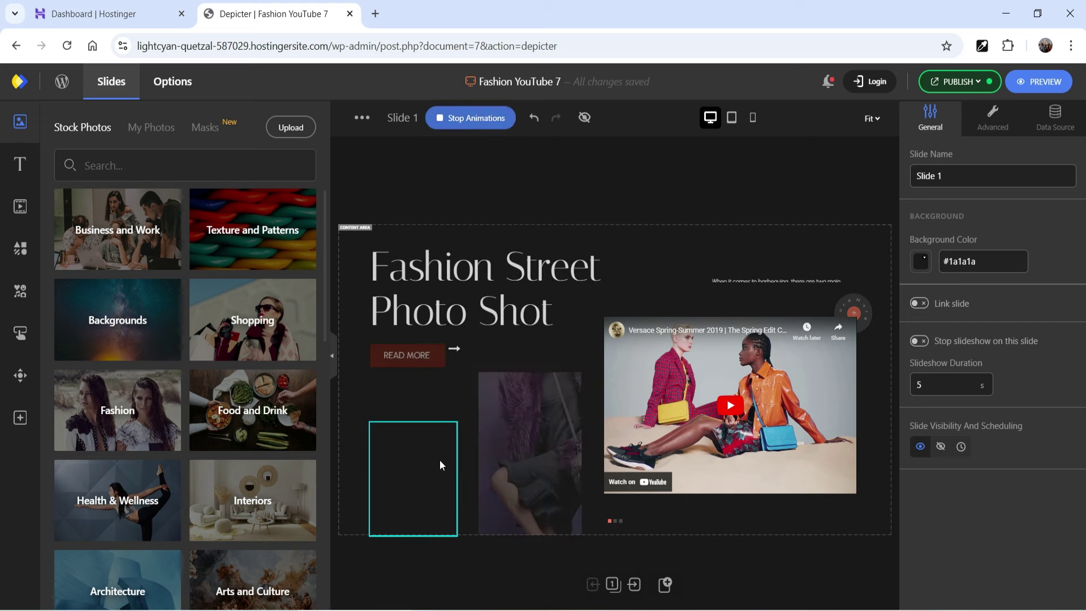
Step: Enlarge the pink-background portrait photo slightly on Slide 1
left_click(430, 464)
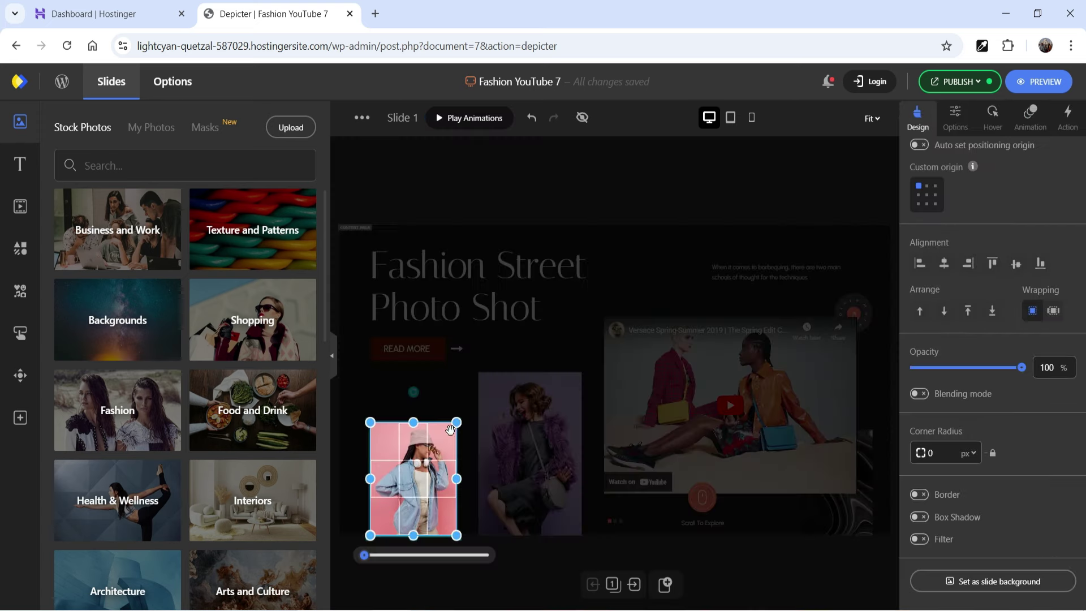
left_click_drag(459, 424, 473, 416)
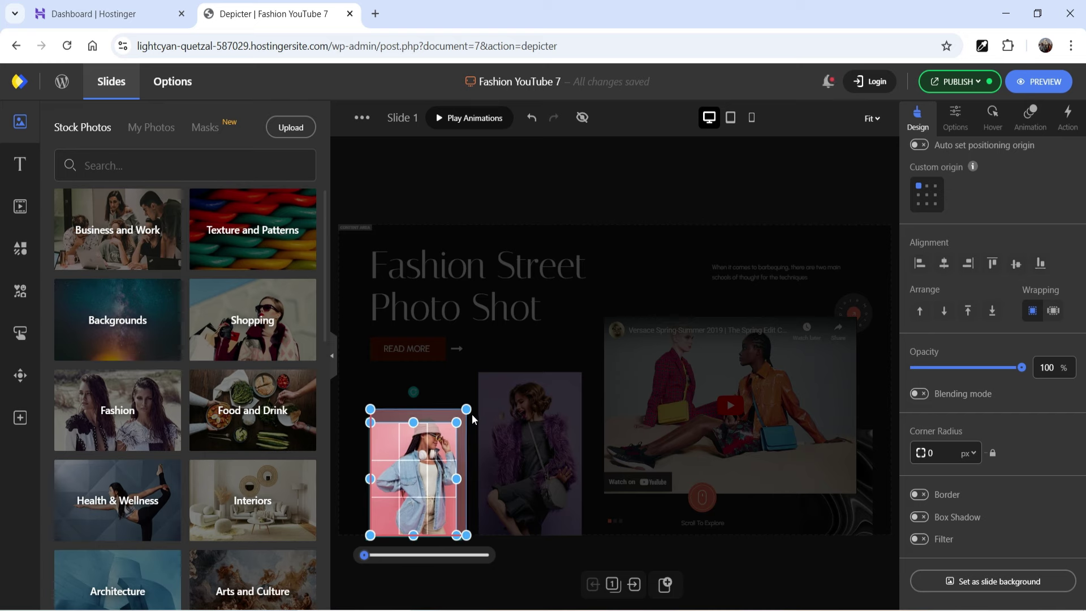
left_click(764, 418)
Step: Review the embedded YouTube video's settings and the description paragraph's design settings
left_click(763, 419)
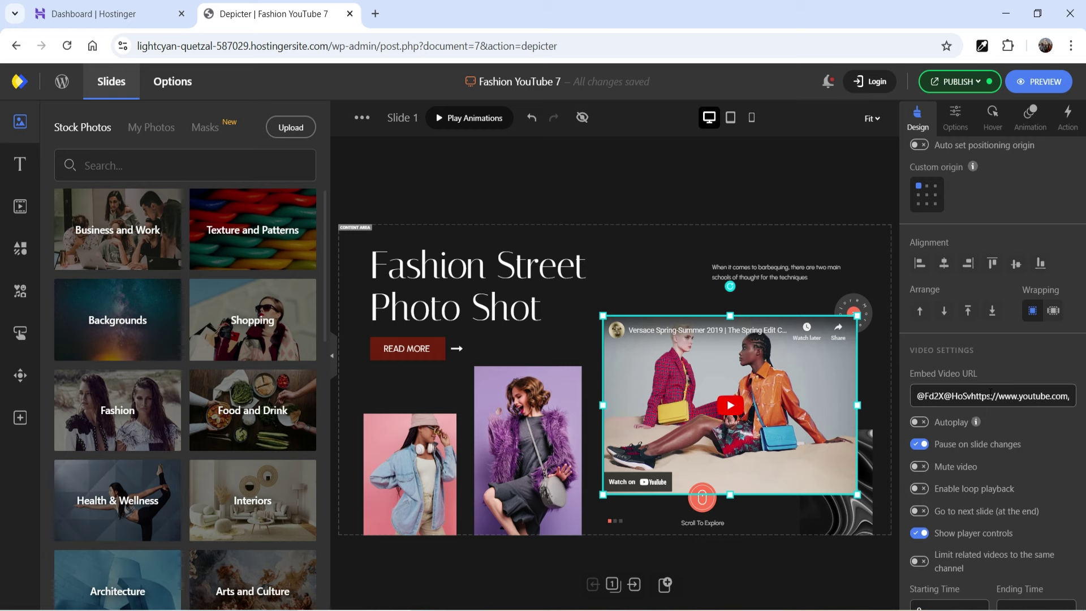
scroll(1021, 429, "down", 2)
left_click(784, 273)
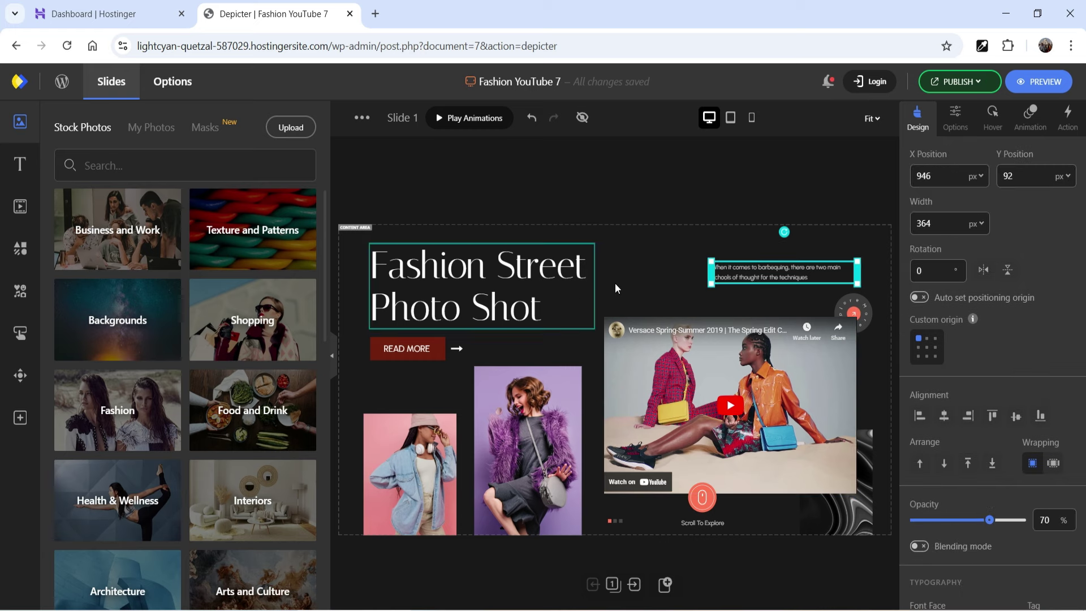
Step: Try placing a subheading text beside the slide title, and delete it again
left_click(19, 170)
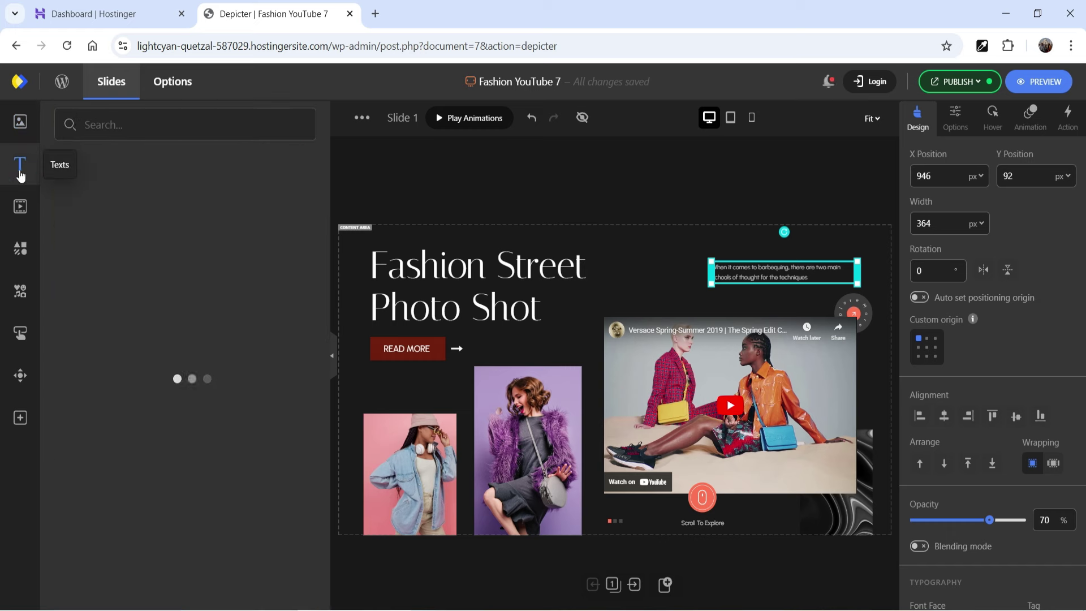
left_click_drag(254, 249, 627, 245)
key("Delete")
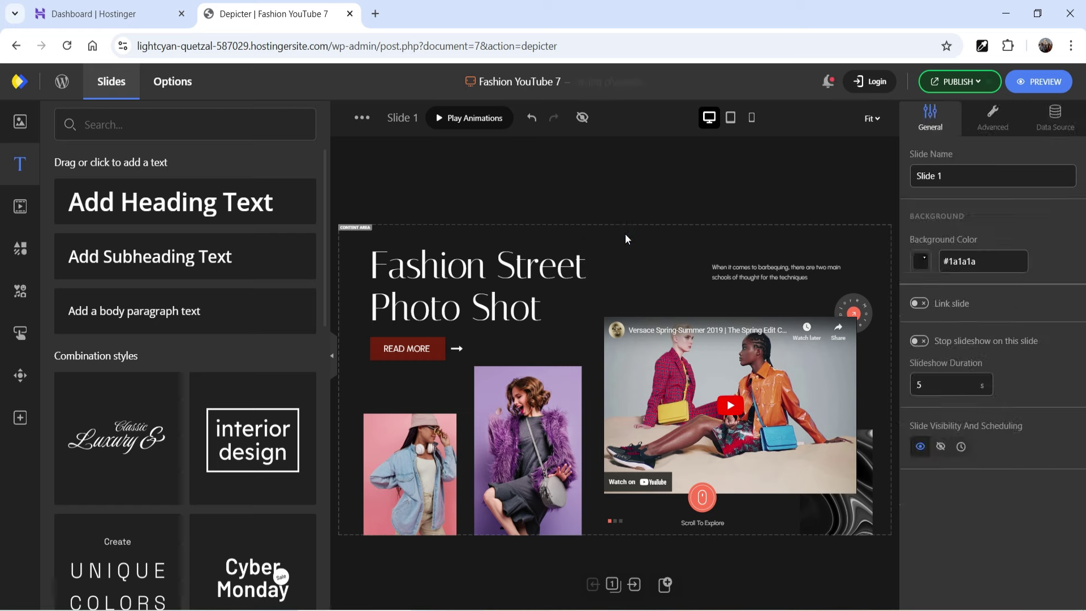
Step: Try placing a 150 by 150 px rounded square between the title and the description, and delete it again
left_click(20, 206)
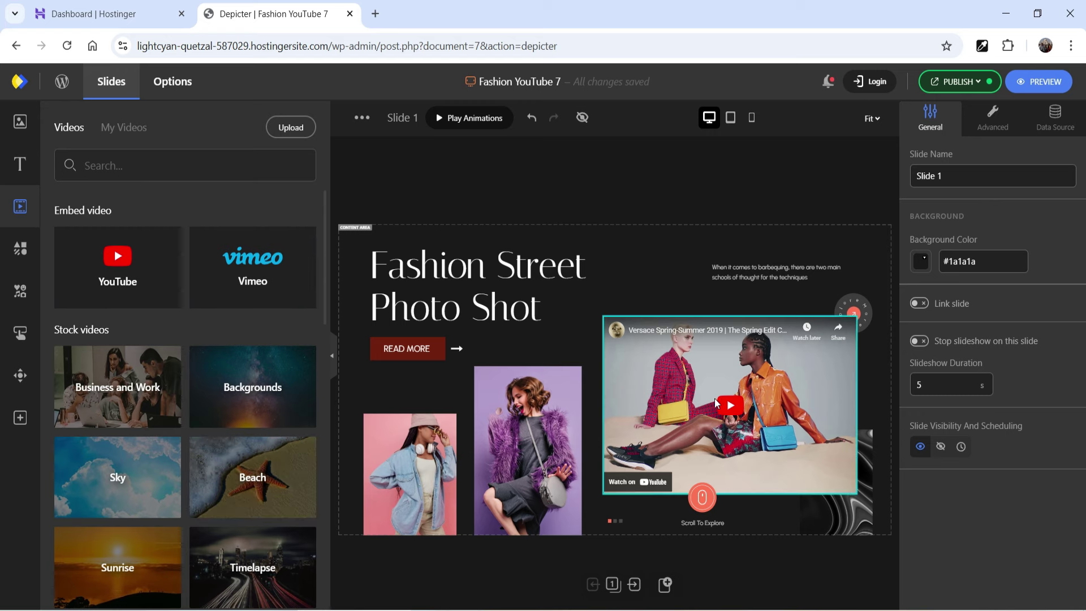
left_click(19, 250)
scroll(164, 342, "down", 2)
scroll(169, 317, "up", 2)
left_click_drag(195, 203, 659, 282)
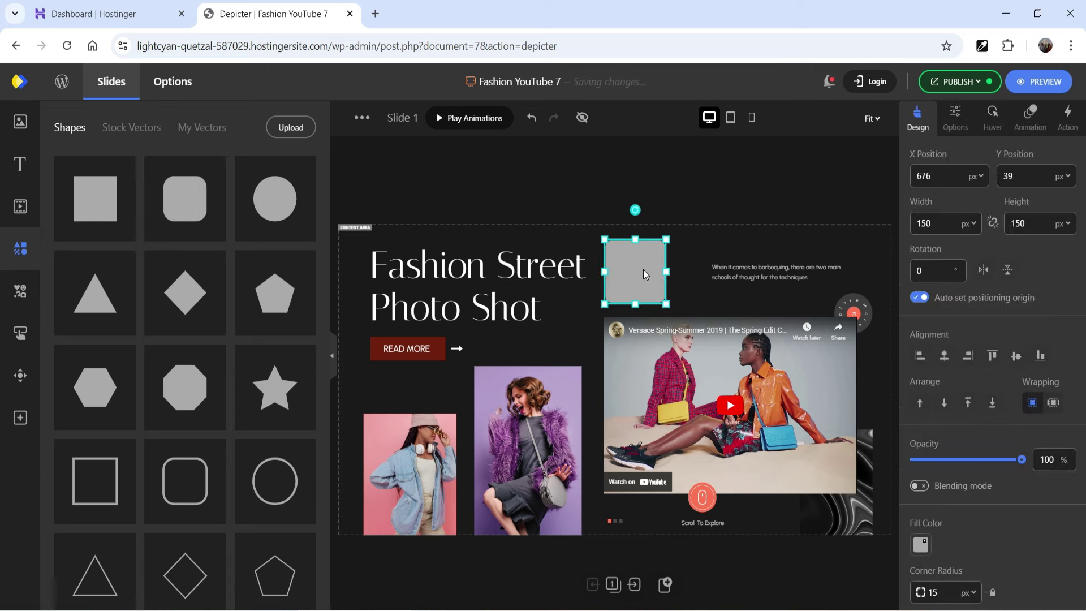
key("Delete")
Step: Place the rounded-style circled arrow icon between the title and the description at about 99 by 99 px
left_click(20, 291)
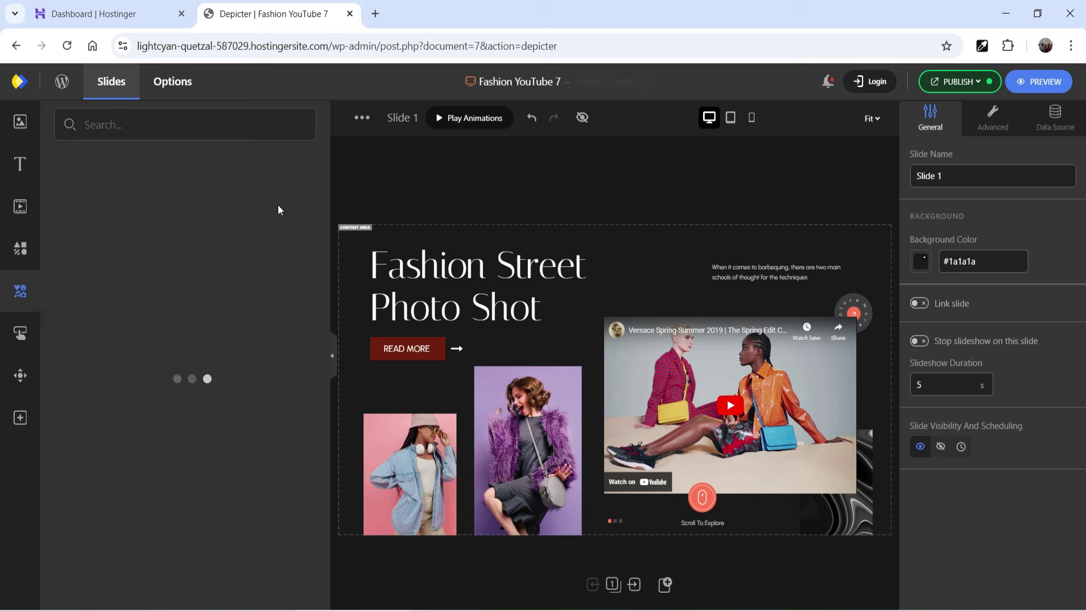
left_click_drag(130, 202, 644, 288)
left_click_drag(638, 273, 669, 306)
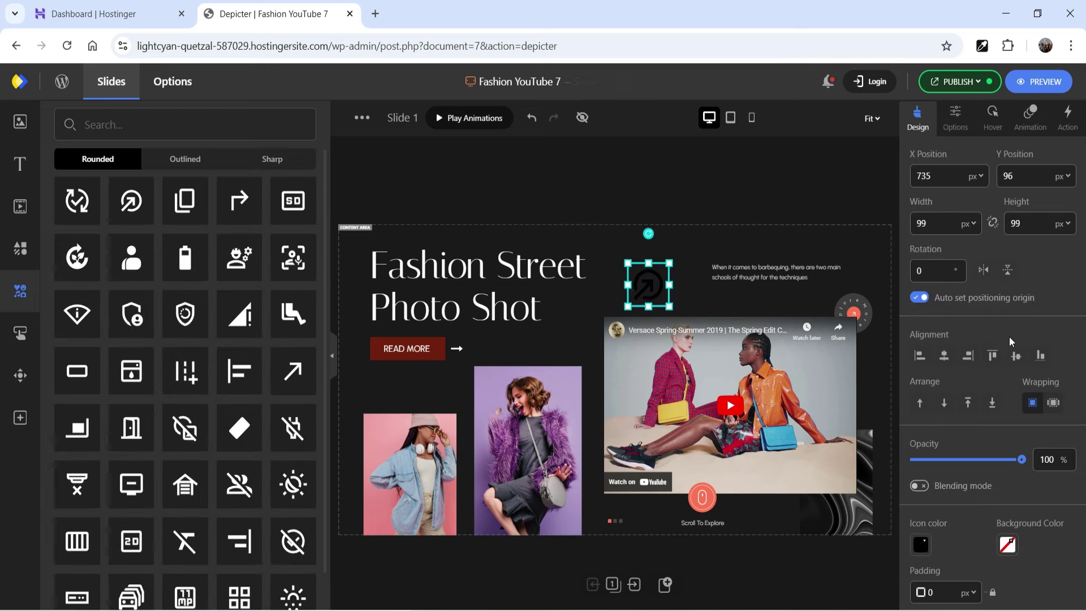
Step: Change the circled arrow icon's color to a dark magenta
scroll(1008, 338, "down", 3)
left_click(921, 398)
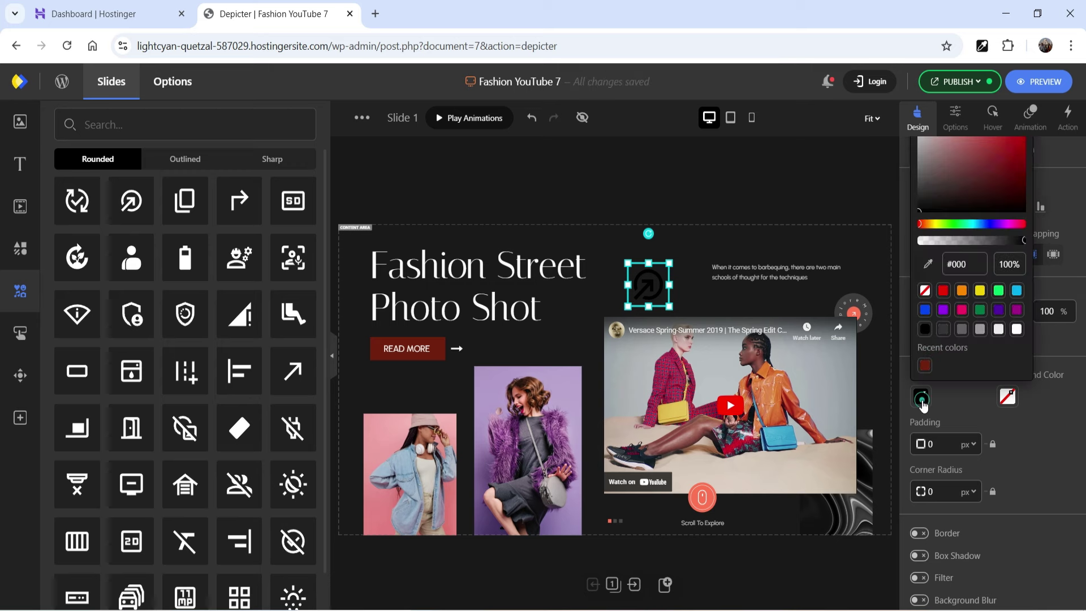
left_click(1004, 225)
left_click(997, 159)
left_click_drag(997, 158, 1013, 150)
left_click(698, 243)
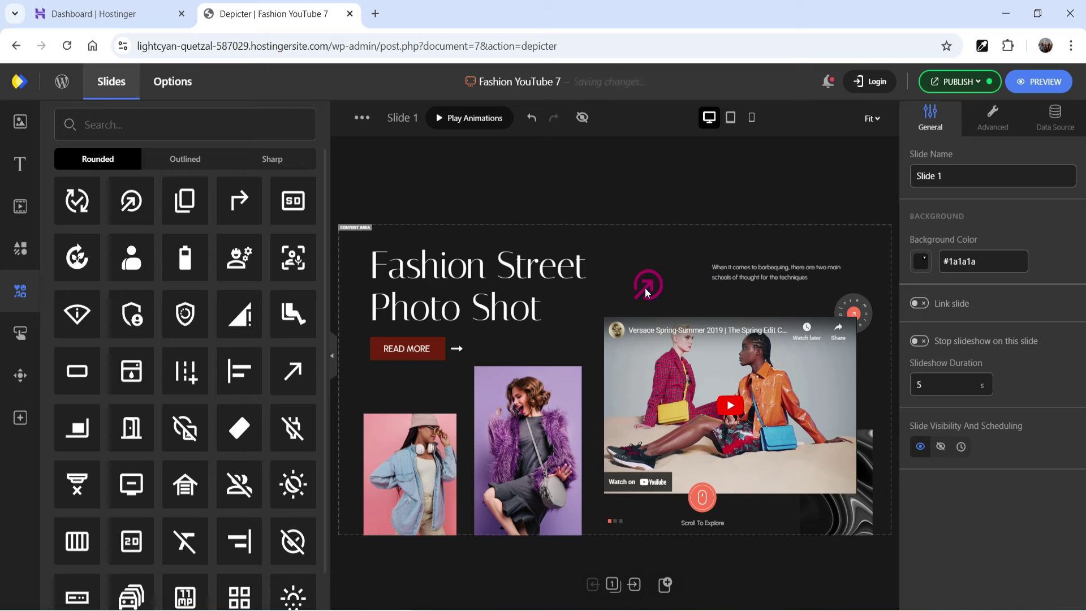
Step: Browse the ready-made buttons, slider controls and extra elements, and remove the circled arrow icon from the slide
left_click(658, 302)
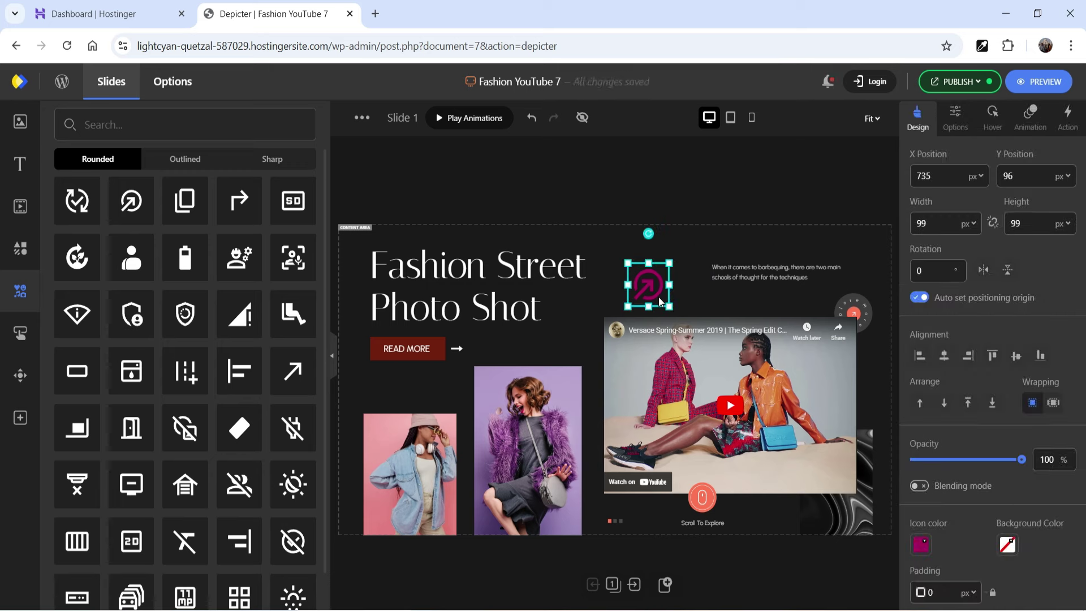
left_click(20, 332)
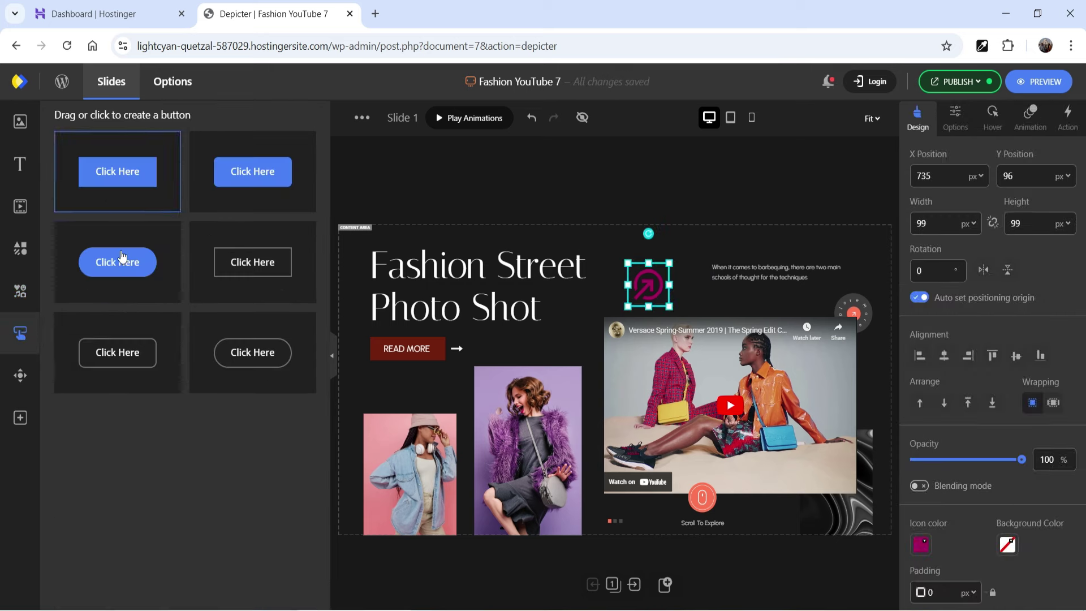
left_click(20, 375)
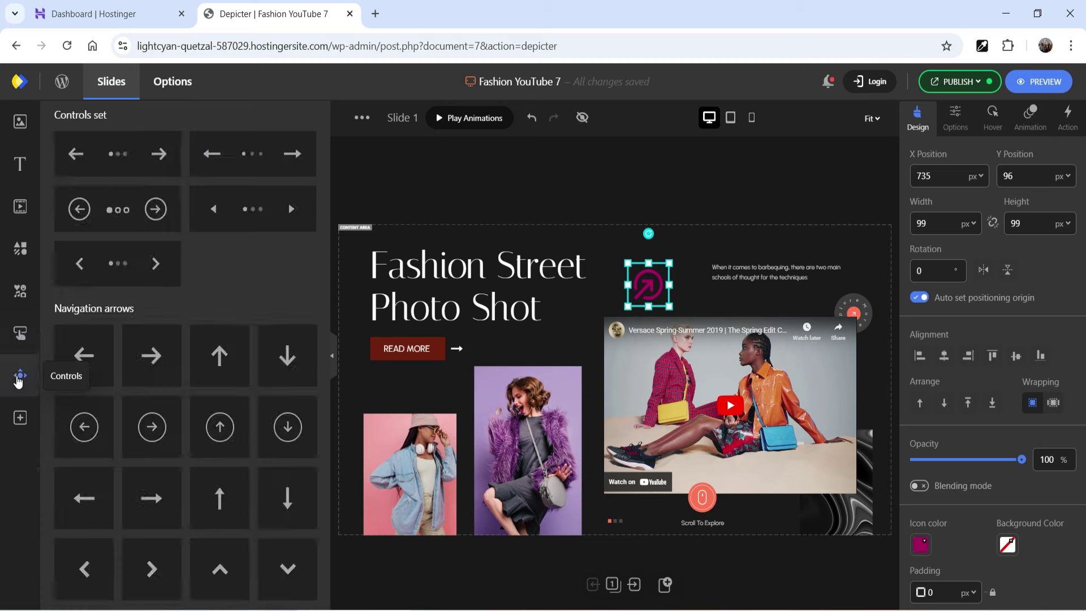
left_click(20, 418)
scroll(236, 369, "down", 4)
left_click(710, 158)
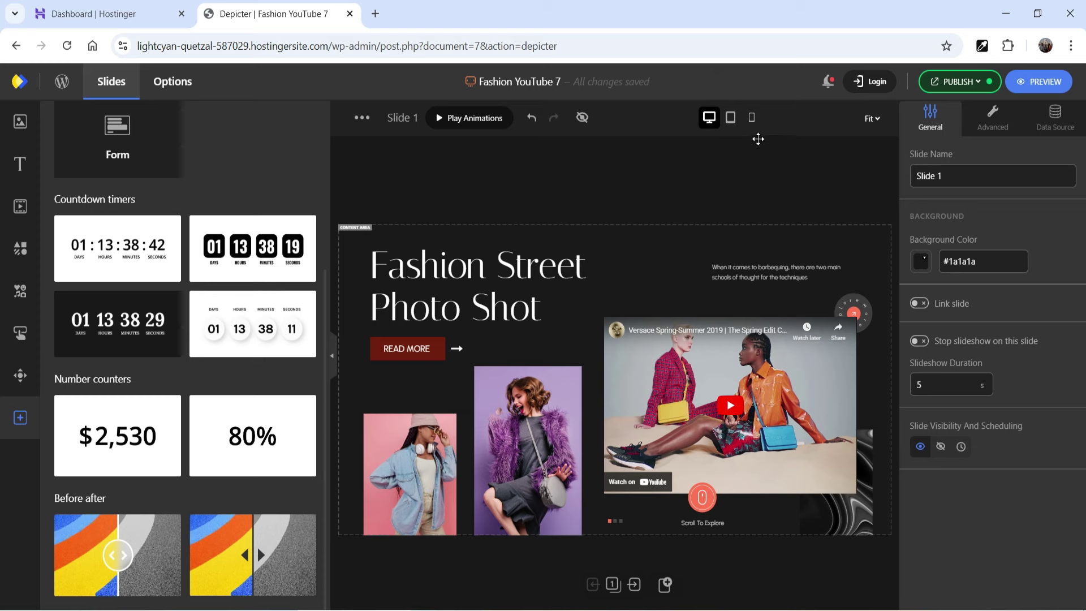
Step: Move the round Explore More badge beside the READ MORE arrow on mobile, and to X 864, Y 126 px on tablet
left_click(731, 118)
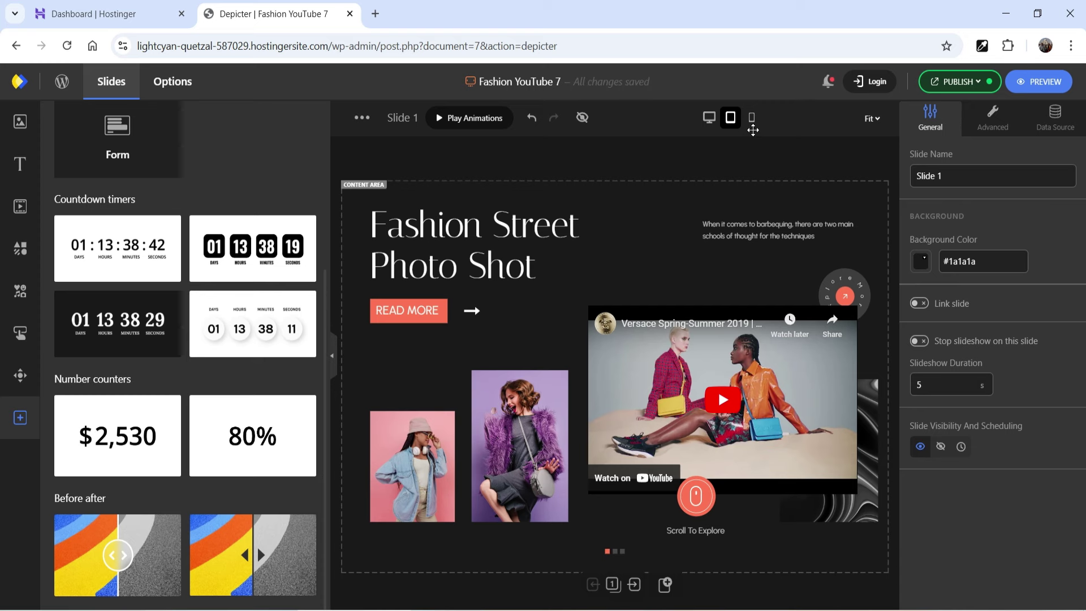
left_click(752, 117)
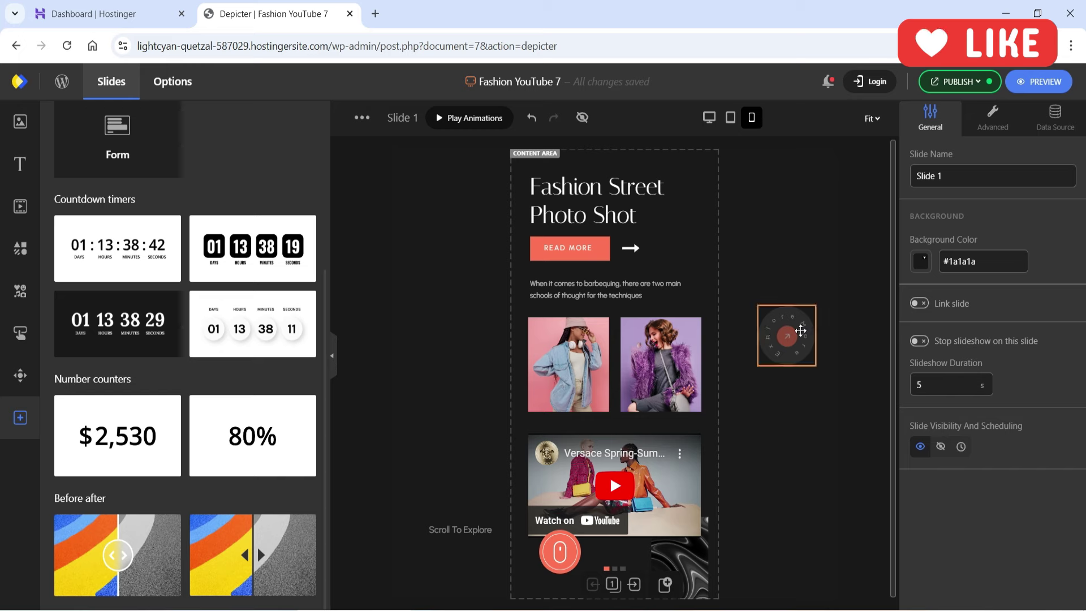
left_click_drag(788, 331, 696, 234)
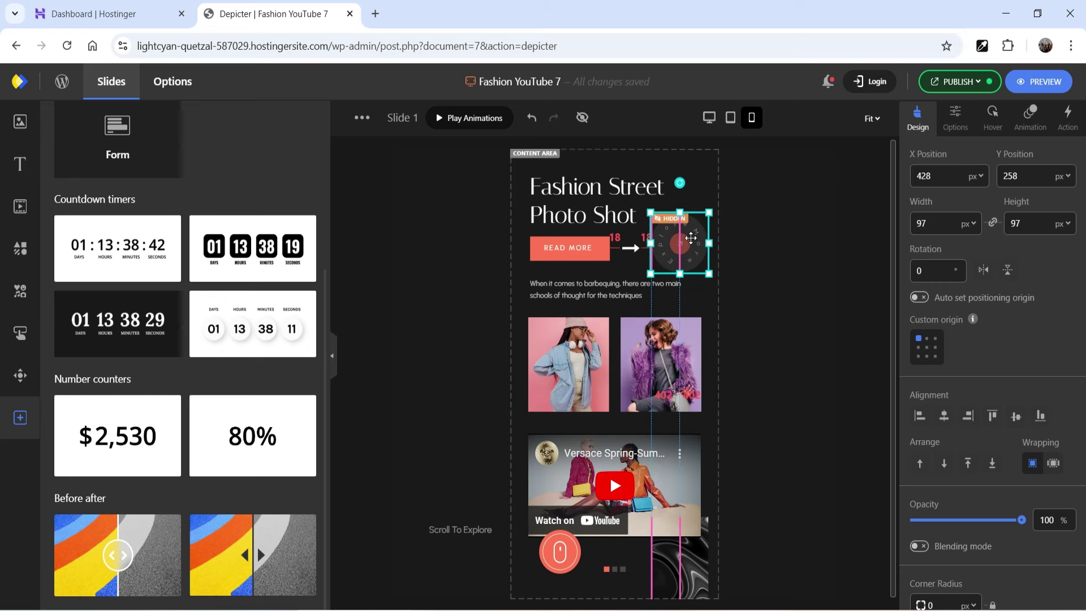
left_click(730, 117)
left_click_drag(866, 294, 841, 272)
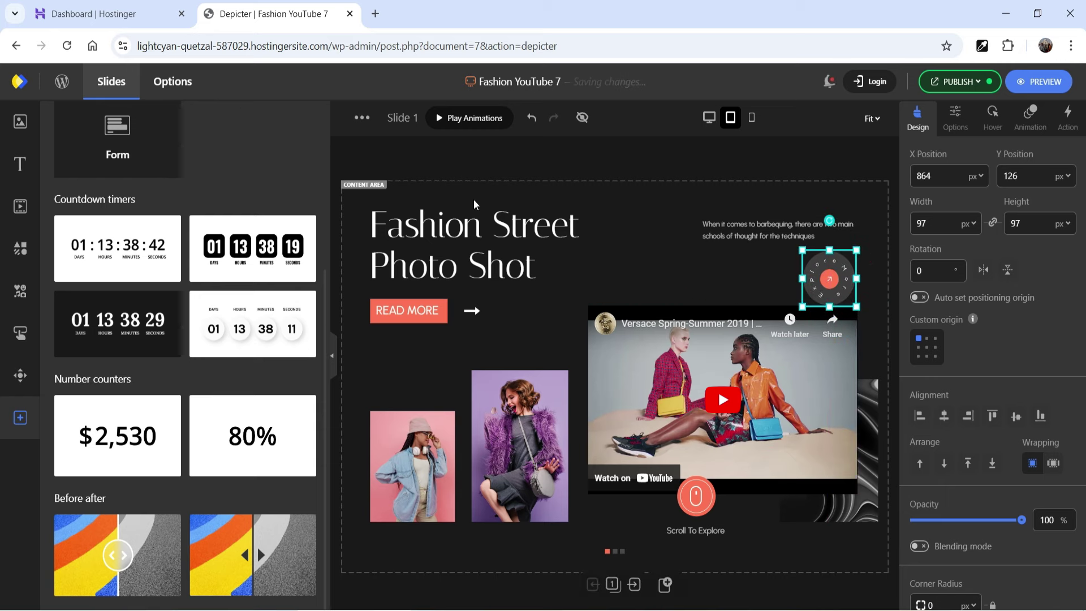
Step: Play Slide 1's animations in the tablet and mobile layouts, and return to the desktop layout
left_click(487, 122)
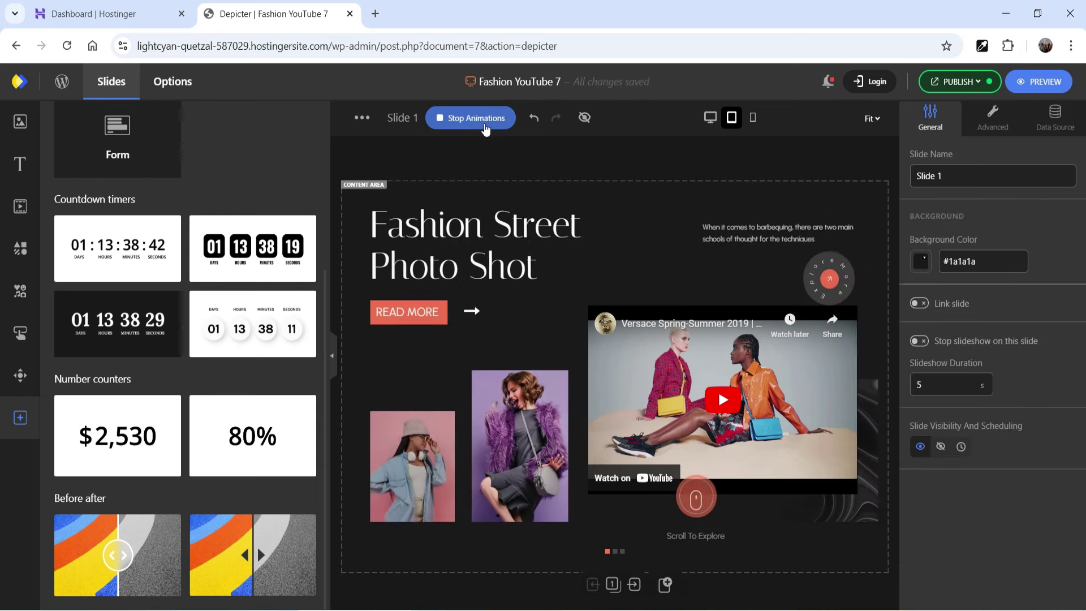
left_click(751, 119)
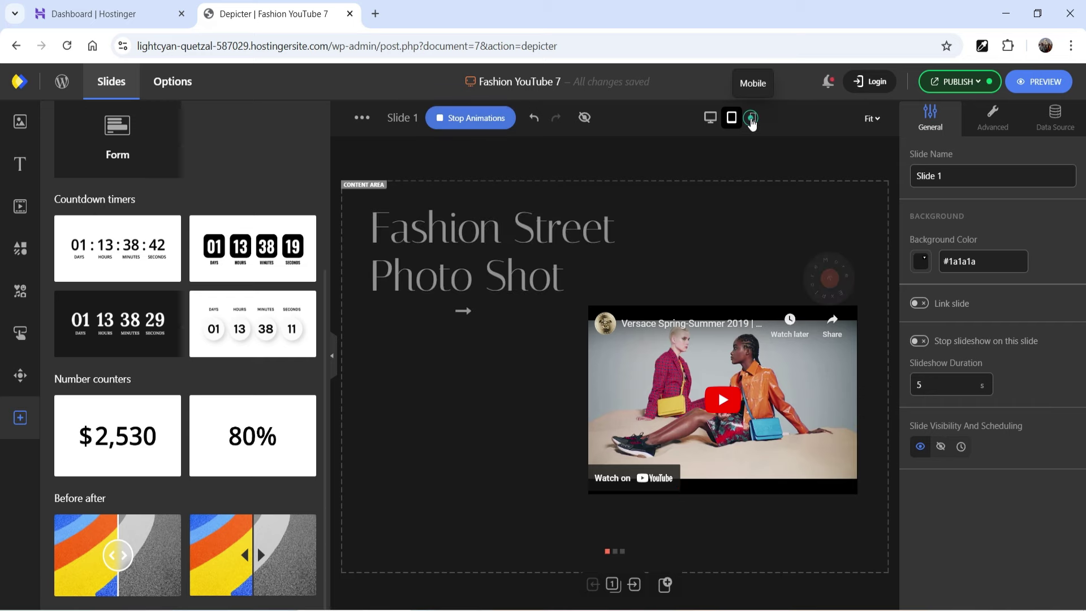
left_click(474, 120)
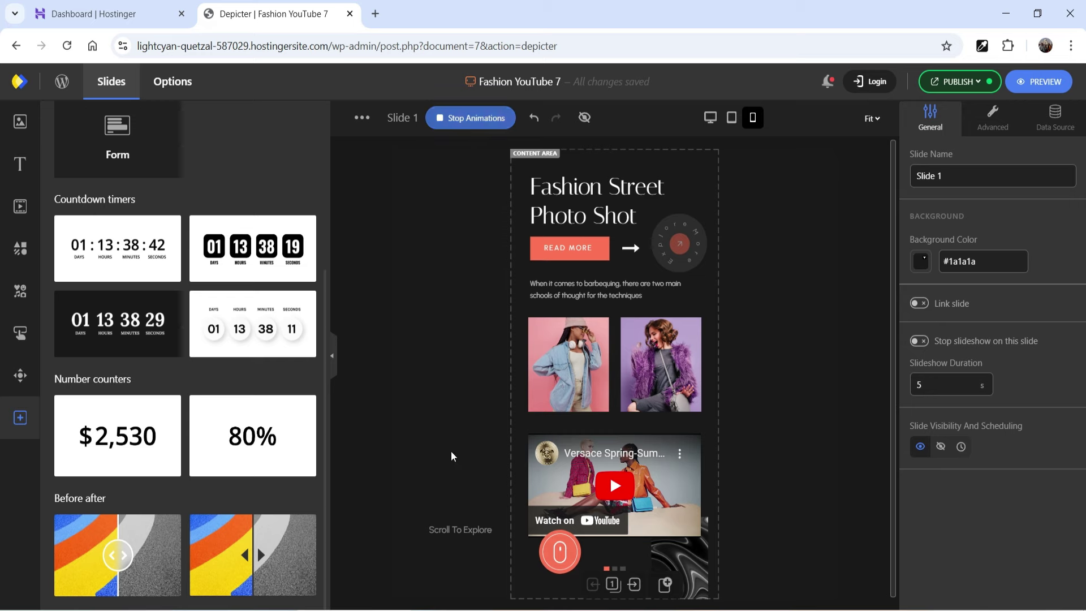
left_click(709, 117)
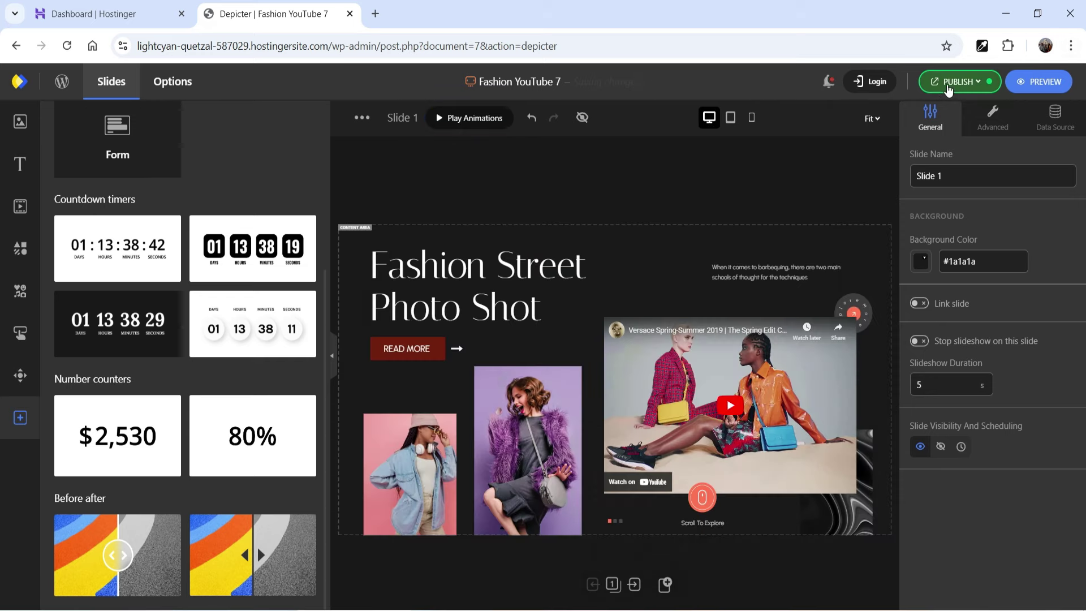
Step: Publish the slider and copy its shortcode [depicter id="7"]
left_click(953, 85)
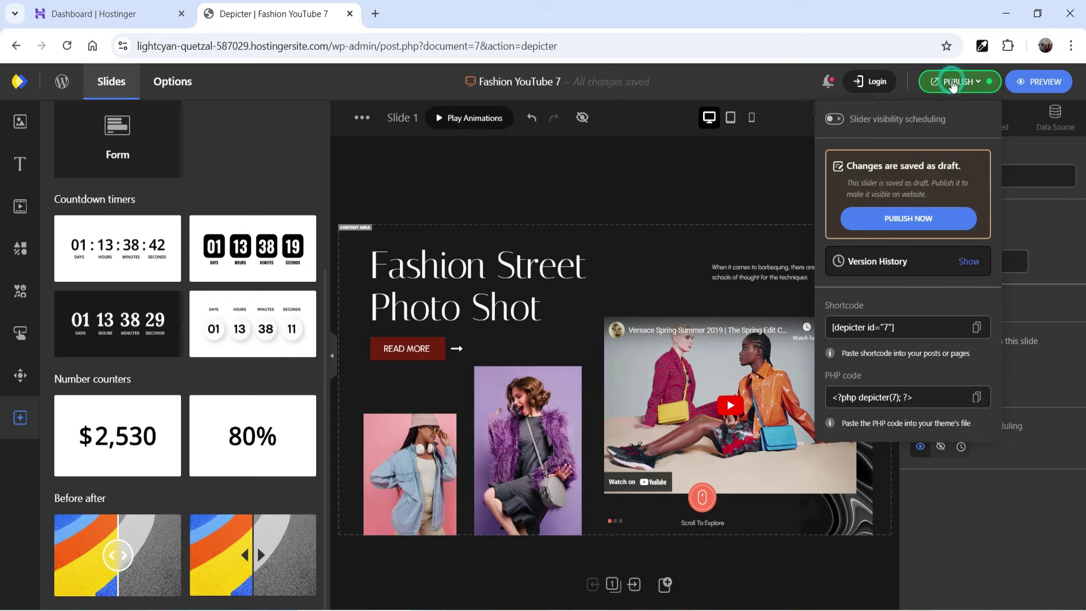
left_click(895, 220)
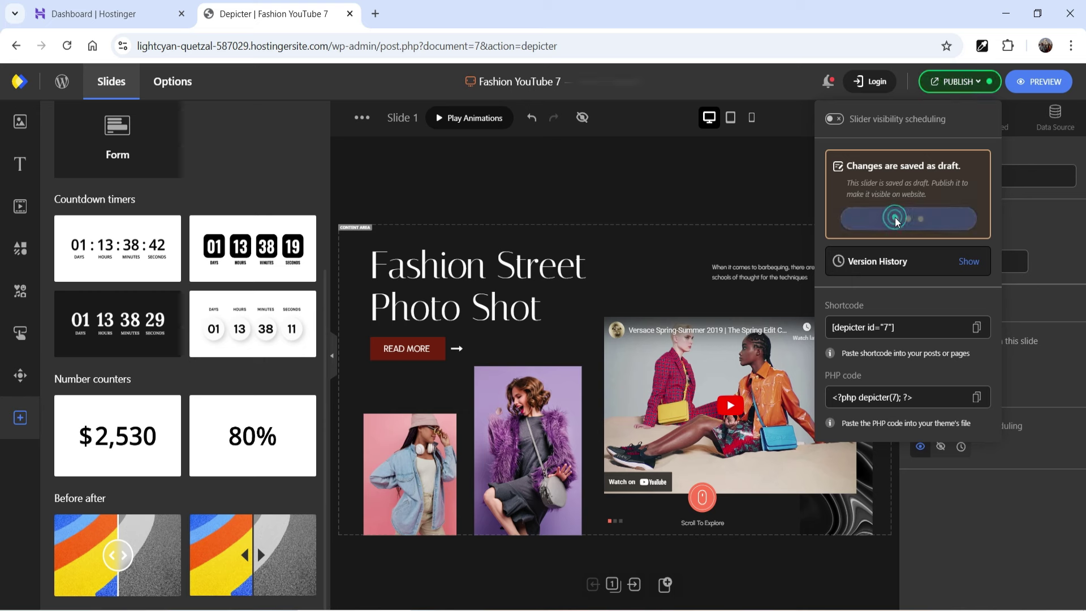
left_click(862, 326)
key("ctrl+c")
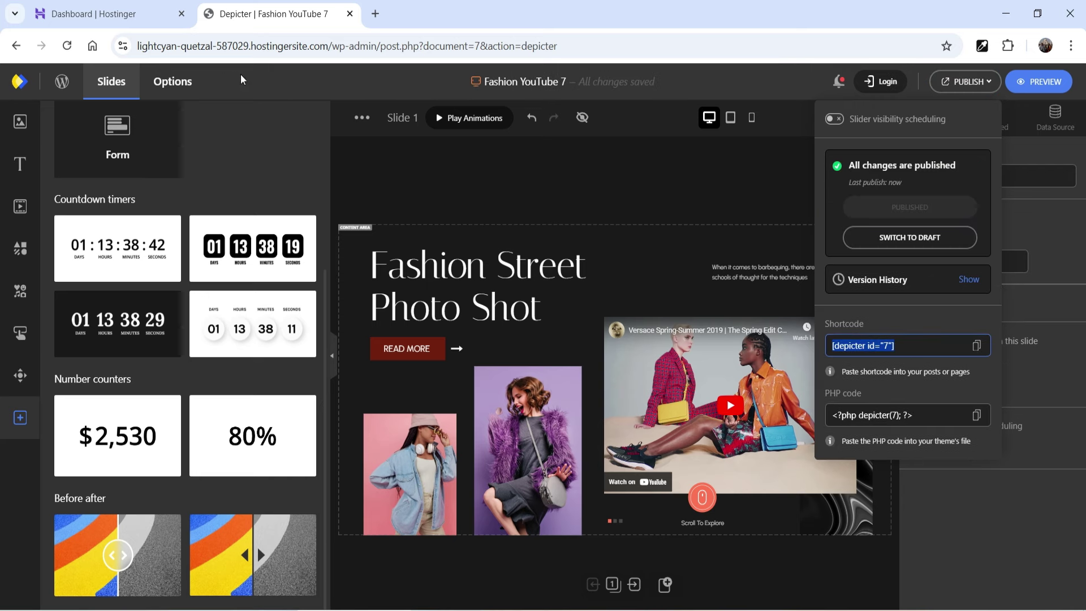
Step: Open the Home page from the WordPress pages list for editing in a new browser tab
left_click(34, 113)
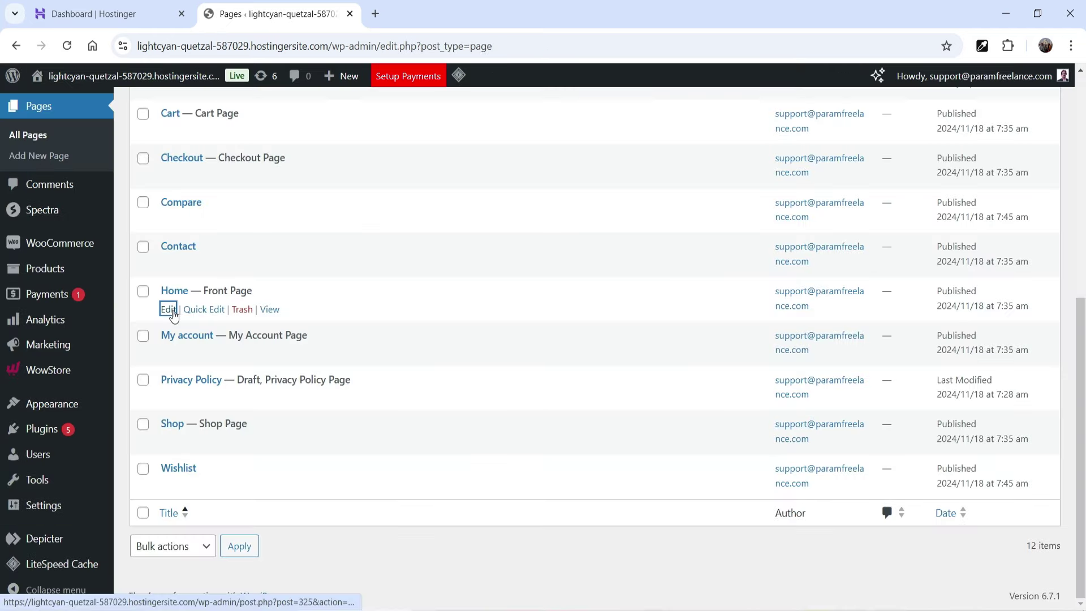
right_click(168, 309)
left_click(221, 330)
left_click(441, 13)
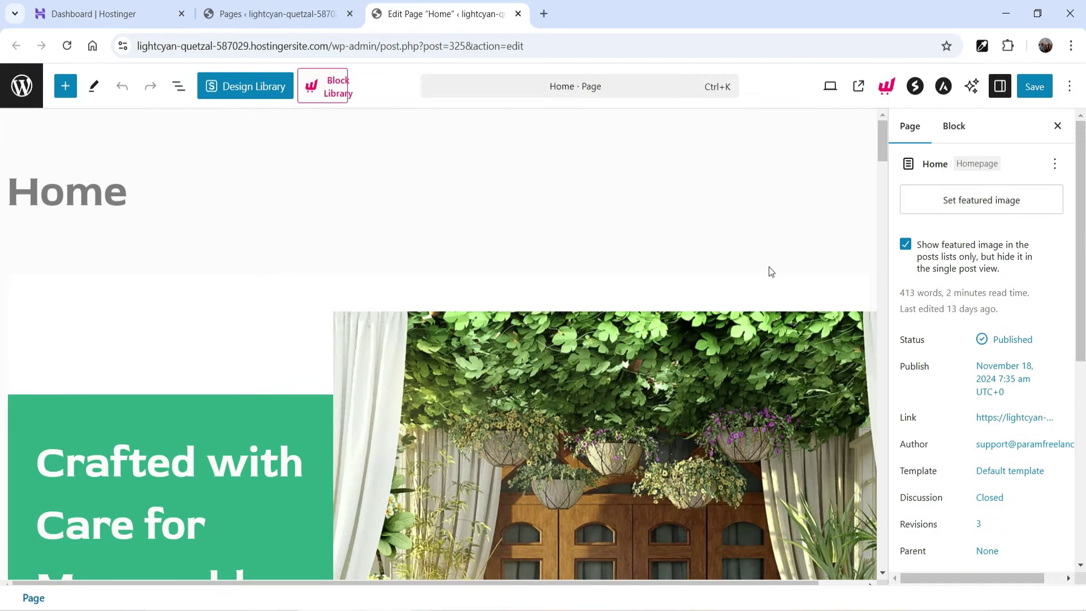
Step: Delete the two old Depicter Shortcode blocks at the end of the Home page
scroll(701, 281, "down", 10)
scroll(700, 282, "down", 20)
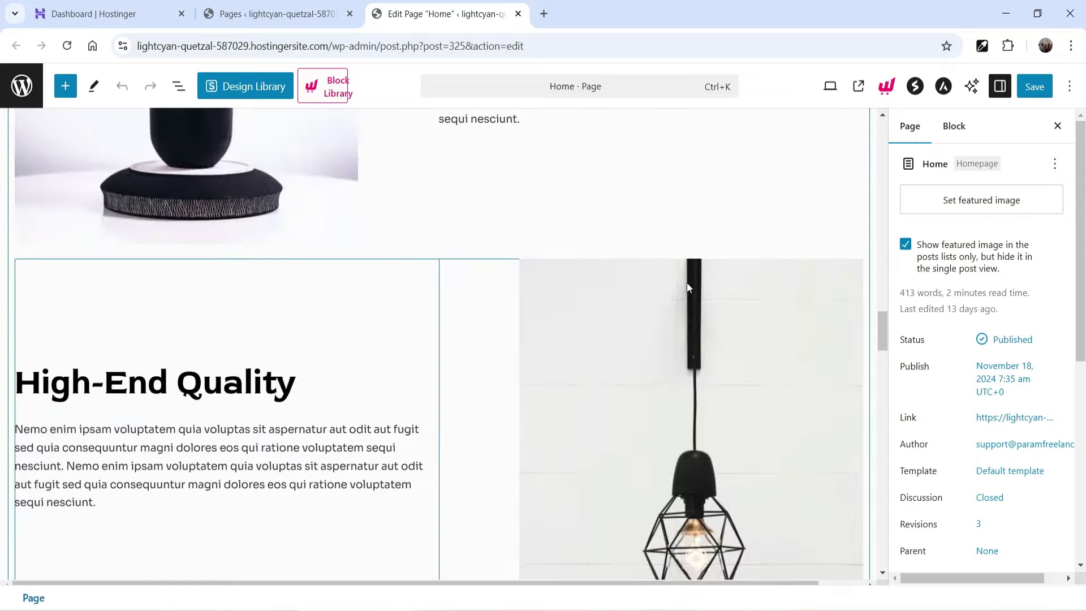
scroll(686, 271, "down", 10)
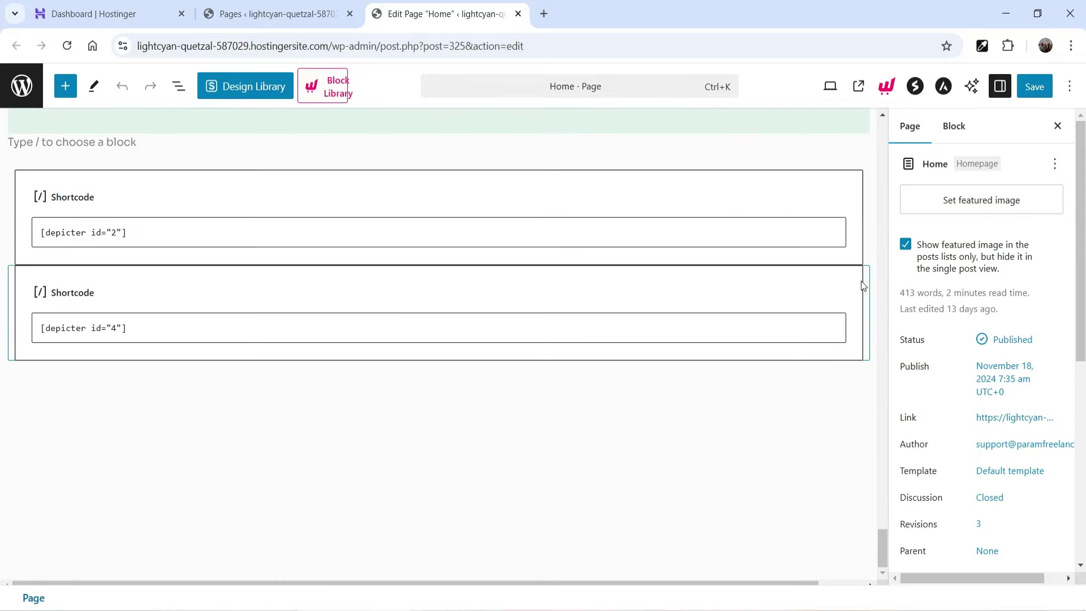
left_click(860, 281)
key("Delete")
key("Delete")
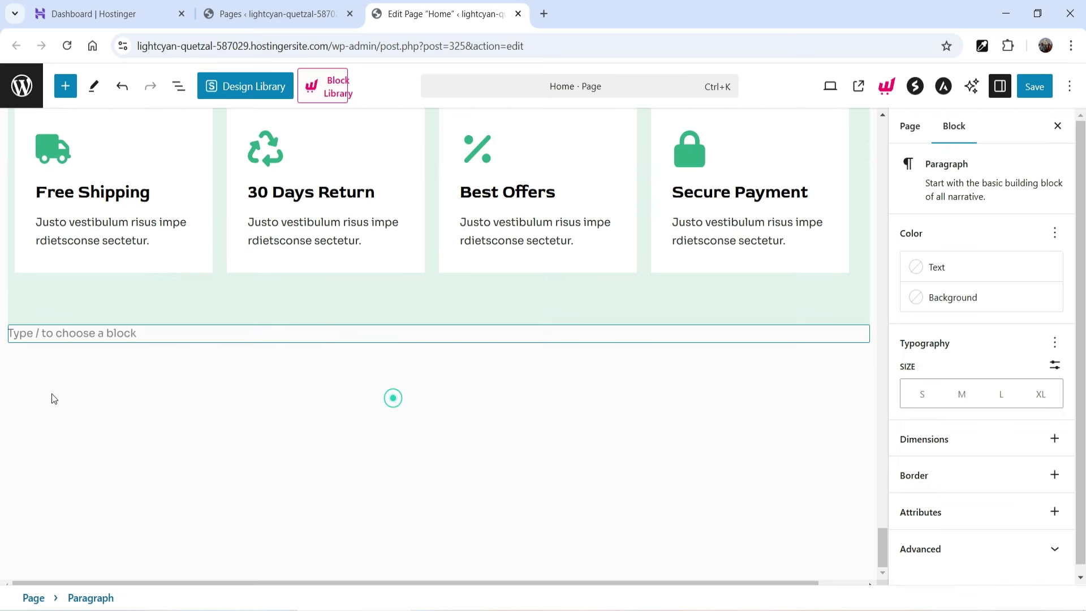
Step: Add a Shortcode block at the end of the Home page containing [depicter id="7"]
left_click(68, 351)
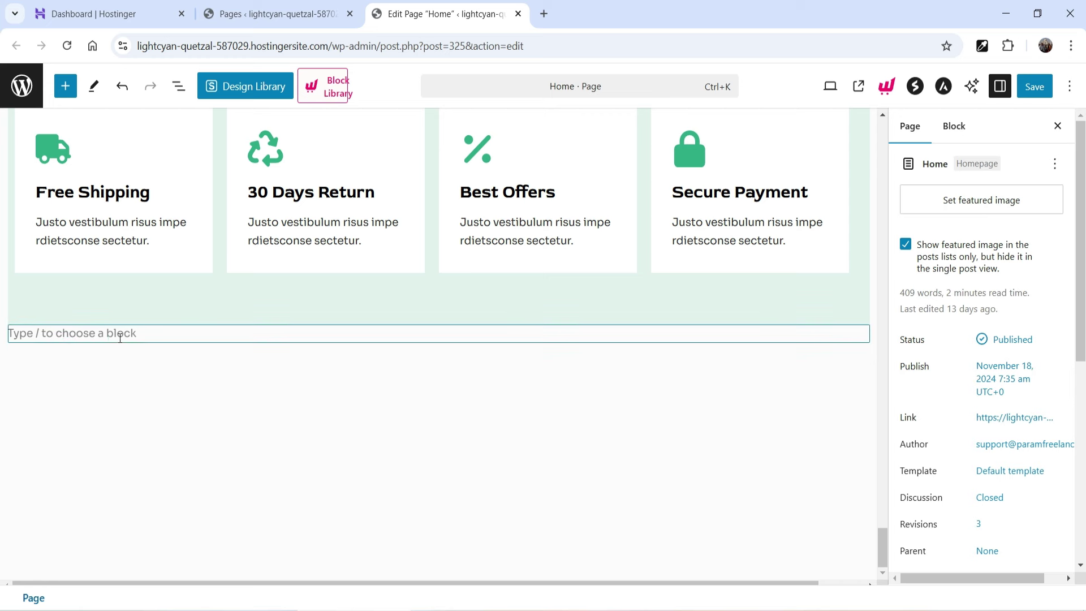
left_click(68, 86)
left_click(86, 179)
type("short")
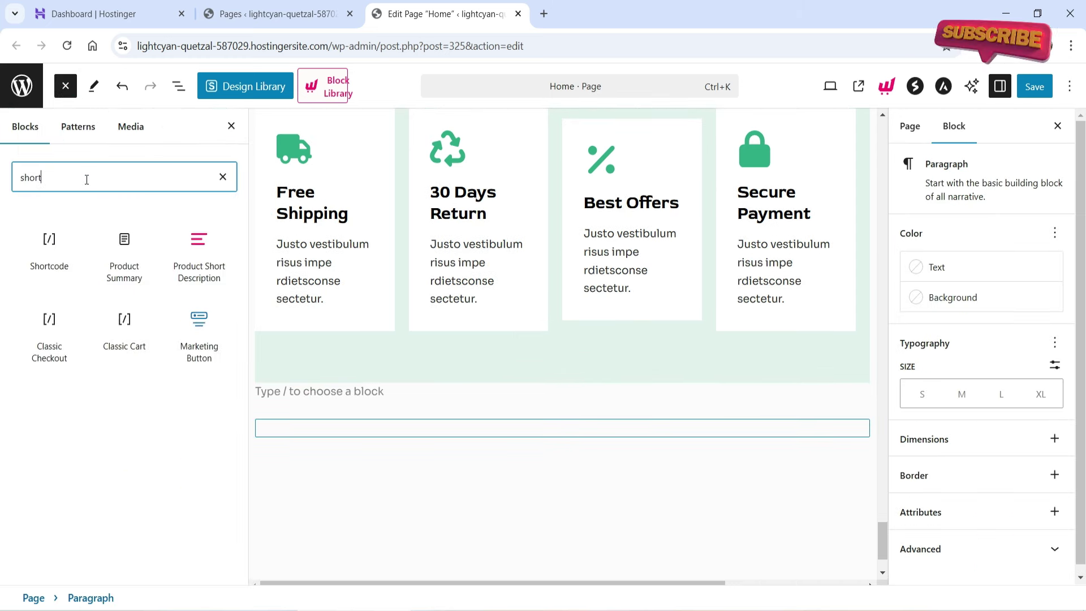
left_click(41, 241)
left_click(307, 480)
key("ctrl+v")
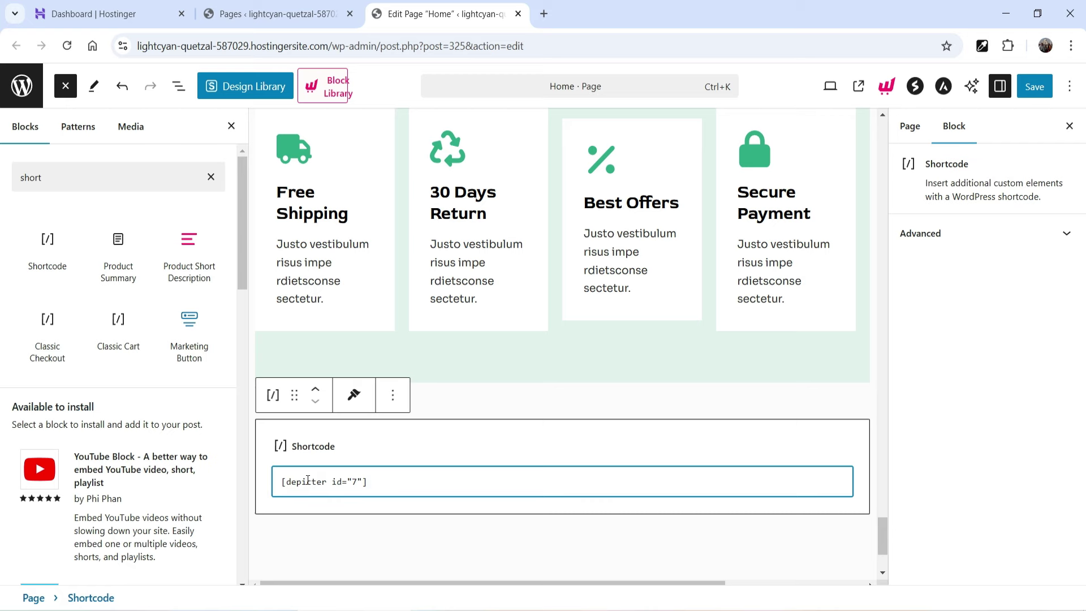
Step: Save the Home page and open the live page in a new browser tab
left_click(1034, 86)
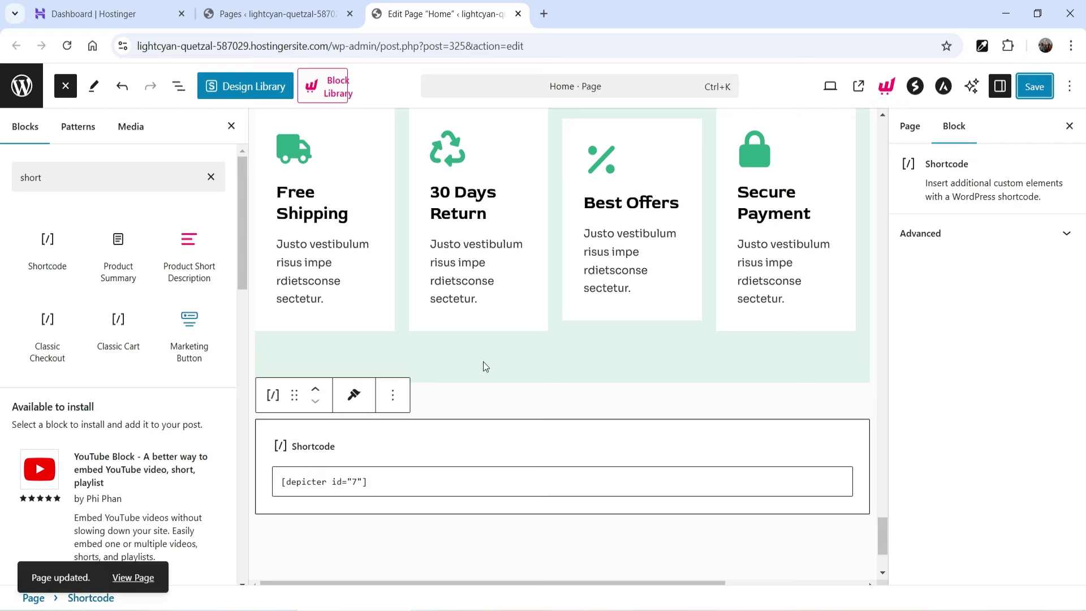
right_click(131, 579)
left_click(194, 433)
left_click(613, 14)
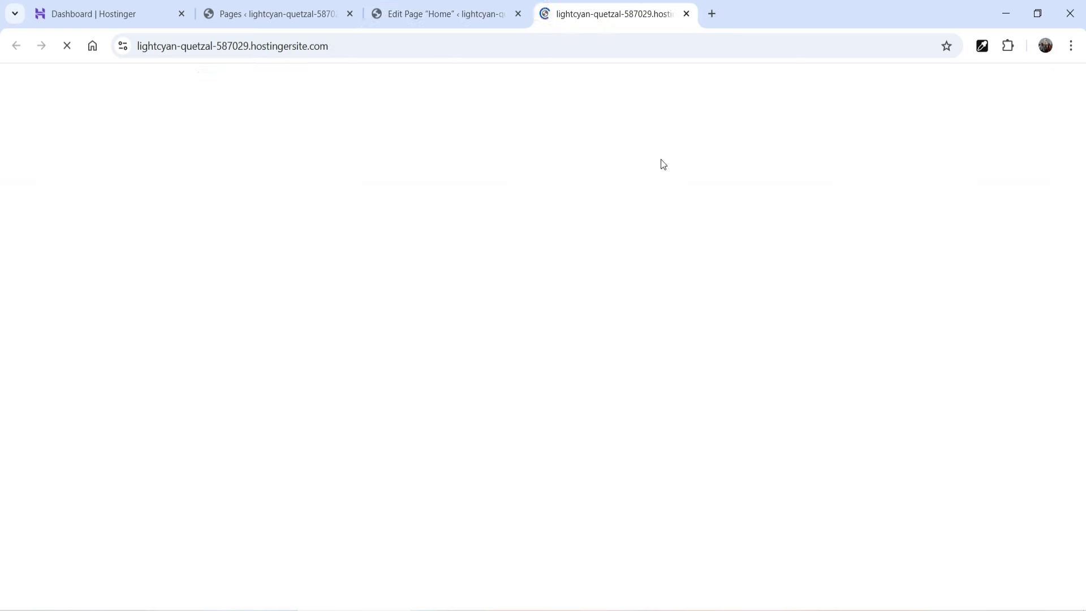
Step: Examine the embedded Fashion Street Photo Shot slider at the end of the live Home page
scroll(2, 294, "down", 20)
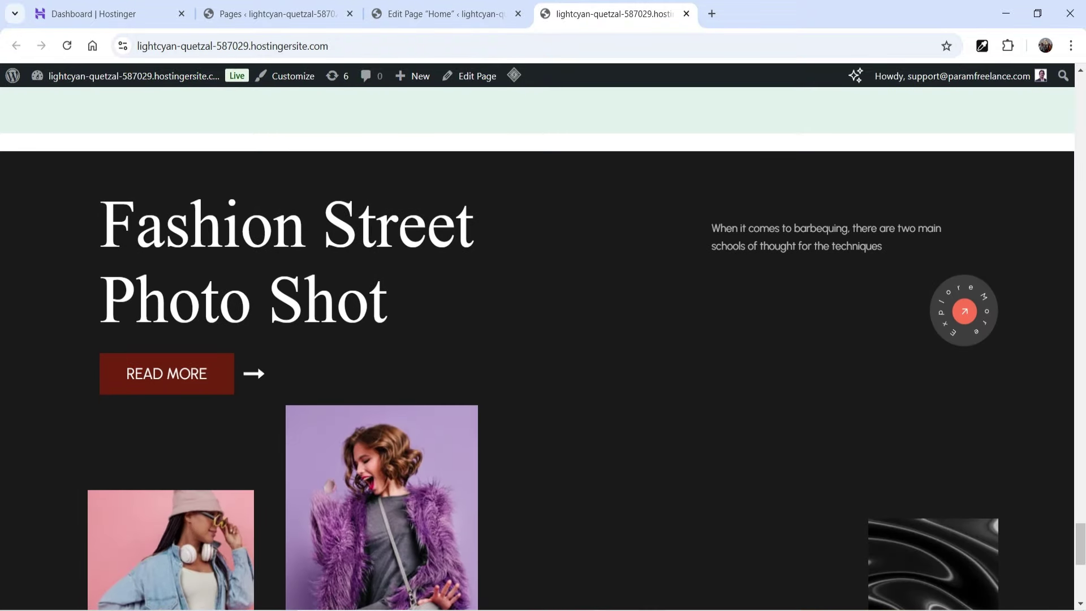
scroll(730, 263, "down", 4)
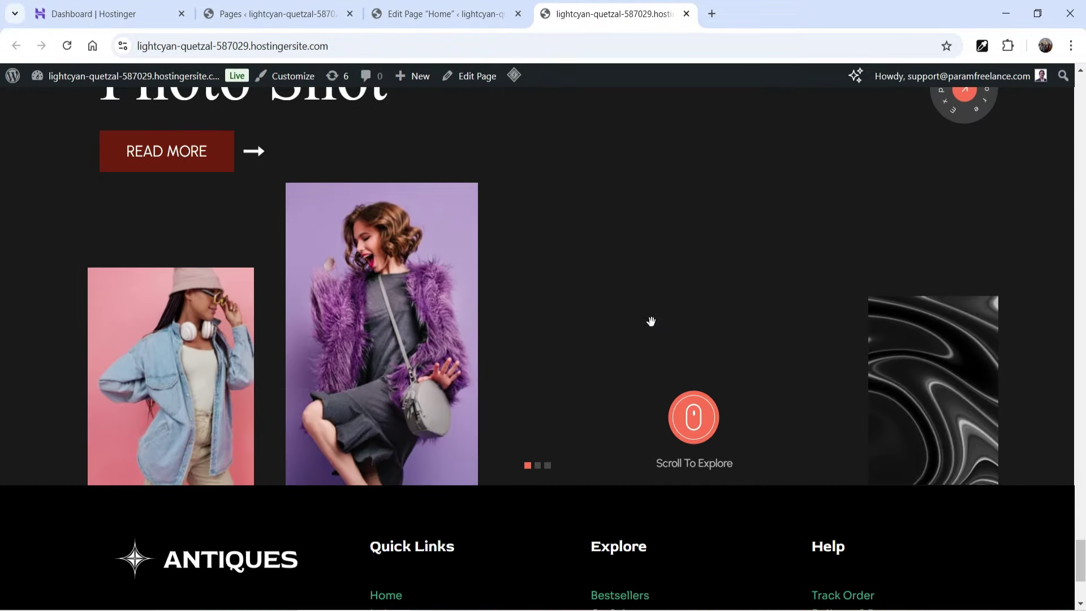
scroll(650, 321, "up", 3)
left_click(727, 433)
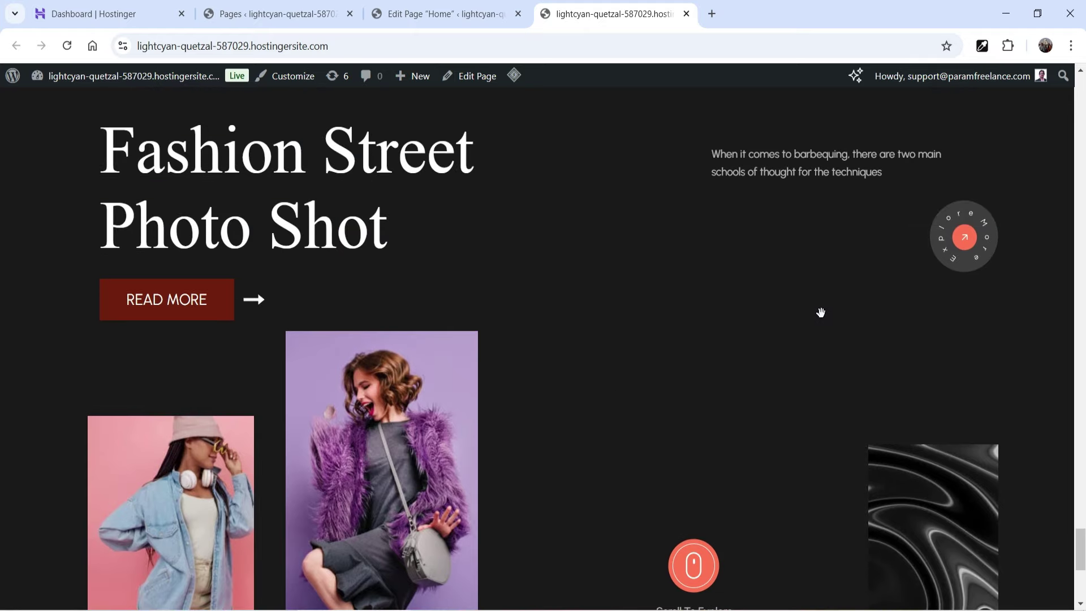
scroll(713, 314, "down", 2)
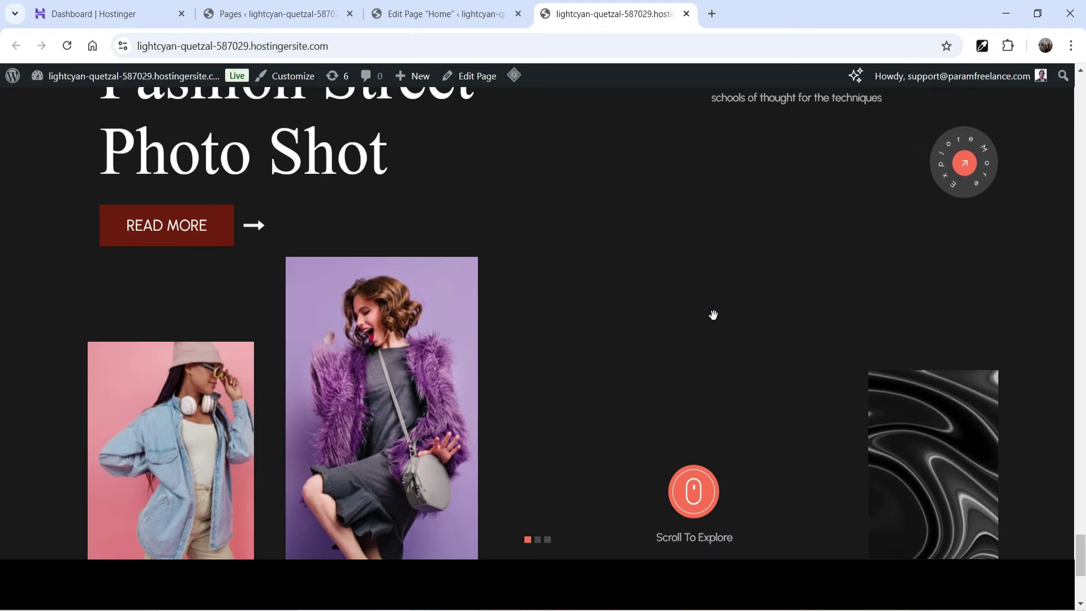
scroll(713, 314, "up", 4)
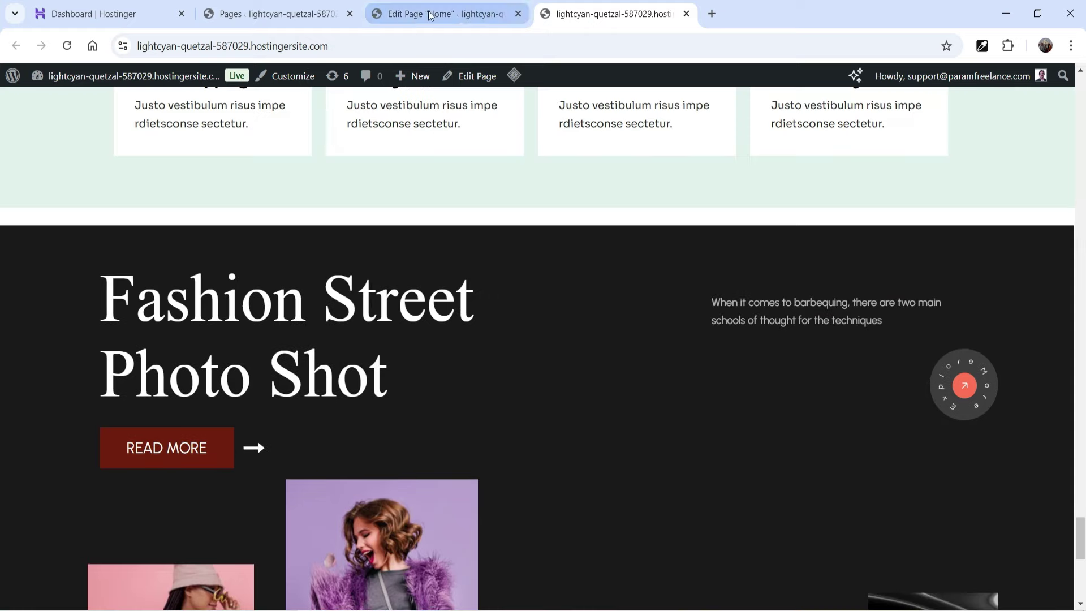
Step: Go from the WordPress pages list to the Depicter dashboard and open its Hero Sections templates
left_click(277, 14)
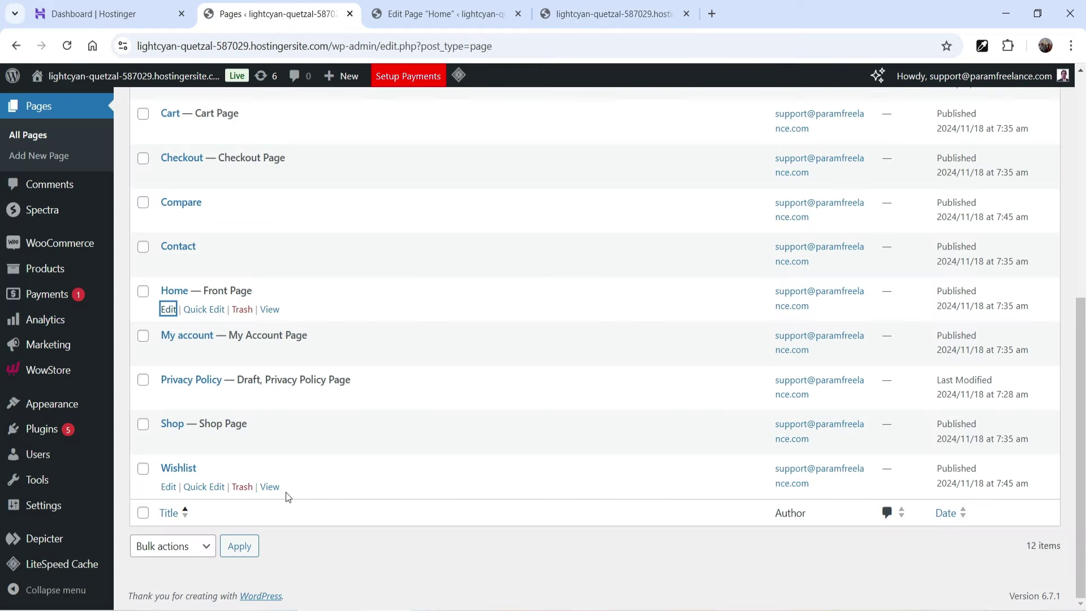
left_click(47, 538)
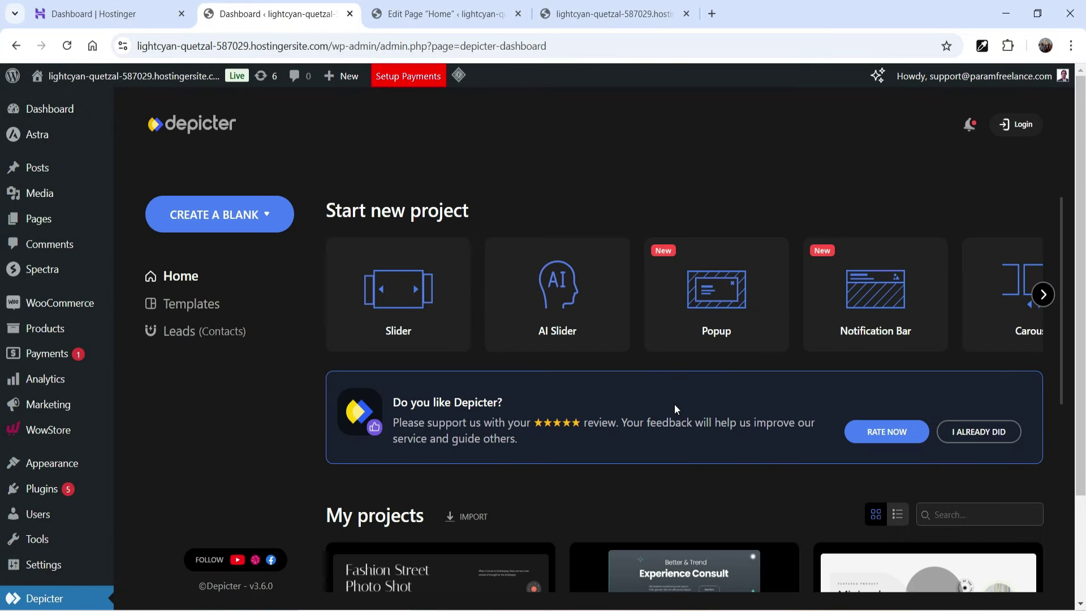
left_click(652, 294)
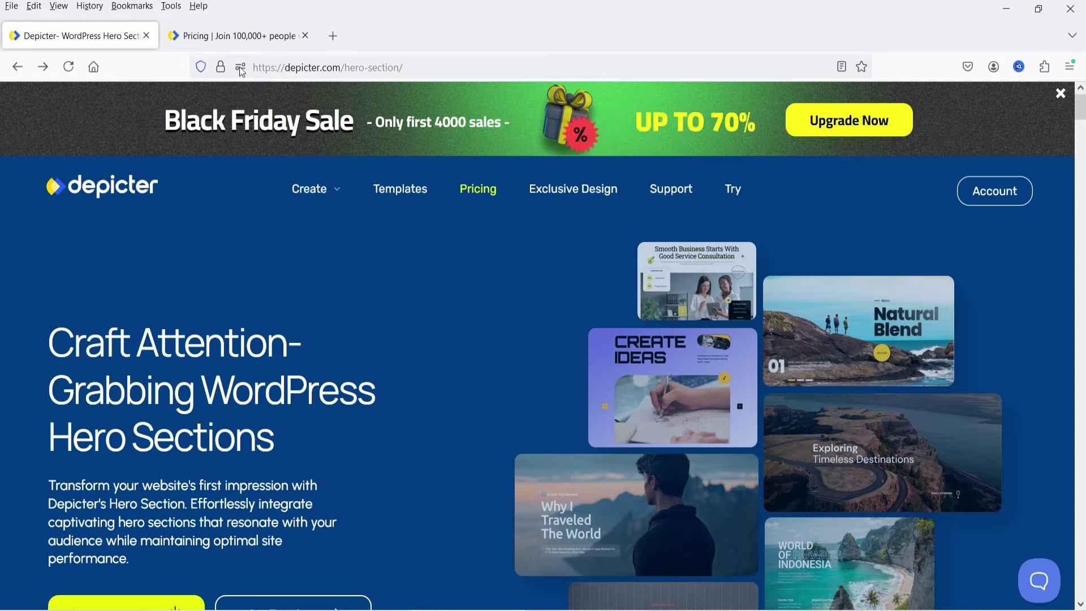
Step: Compare the Free, Starter, Freelancer and Agency plans on the Depicter website's pricing page
left_click(232, 36)
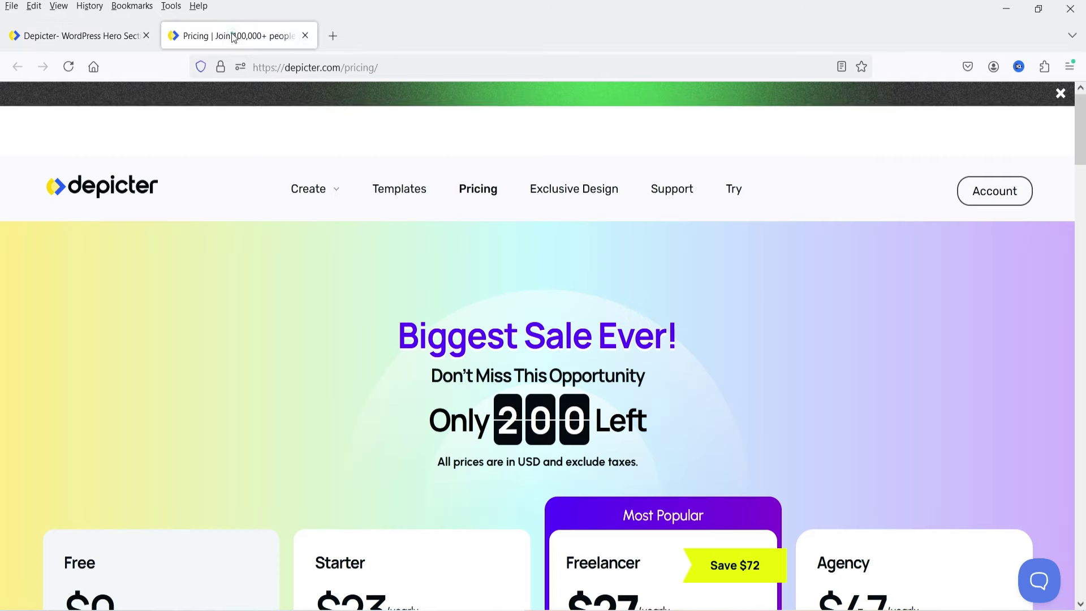
scroll(54, 335, "down", 5)
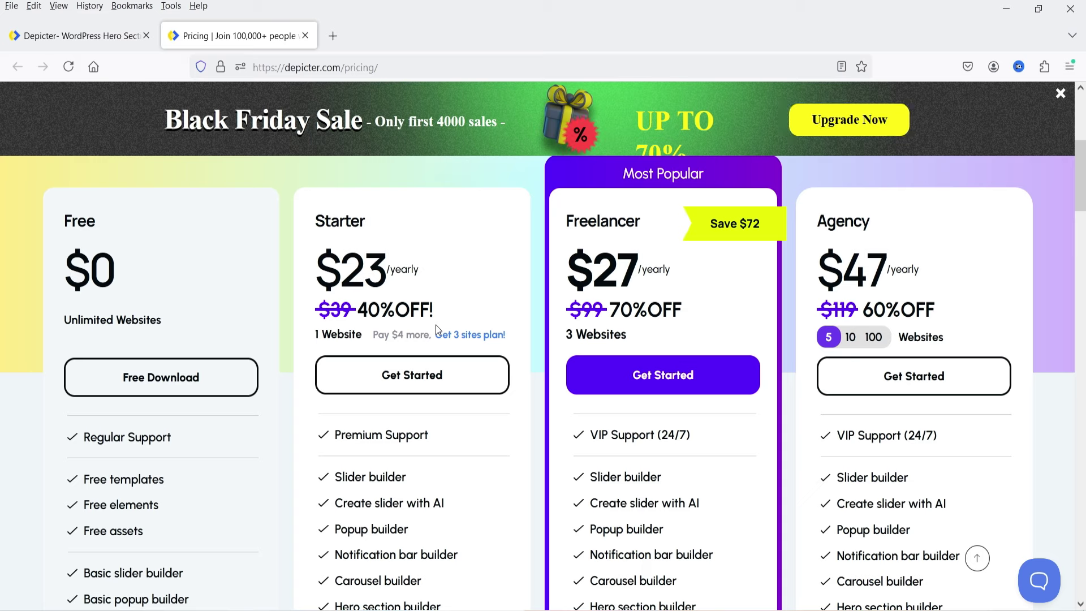
scroll(435, 324, "down", 4)
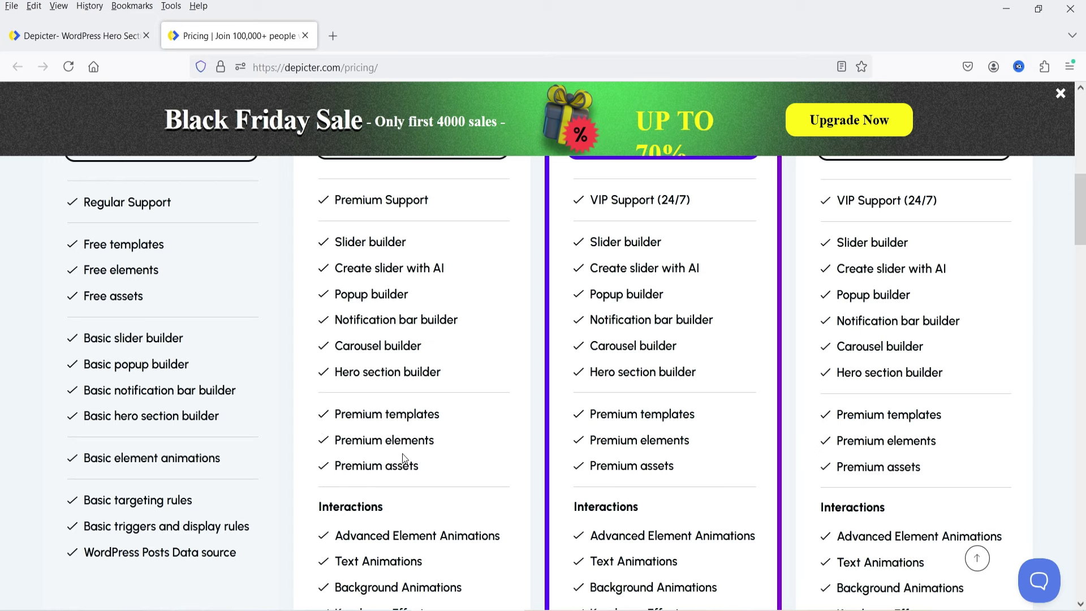
scroll(412, 514, "up", 4)
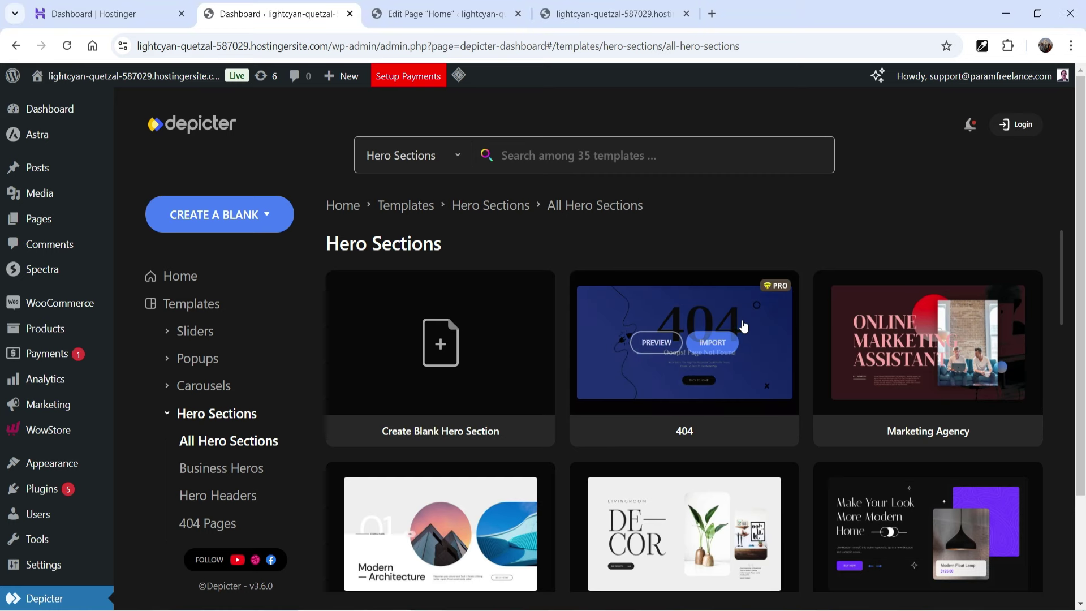
Step: Log in to the Depicter account from the plugin dashboard and reload the Hero Sections templates page
left_click(1021, 125)
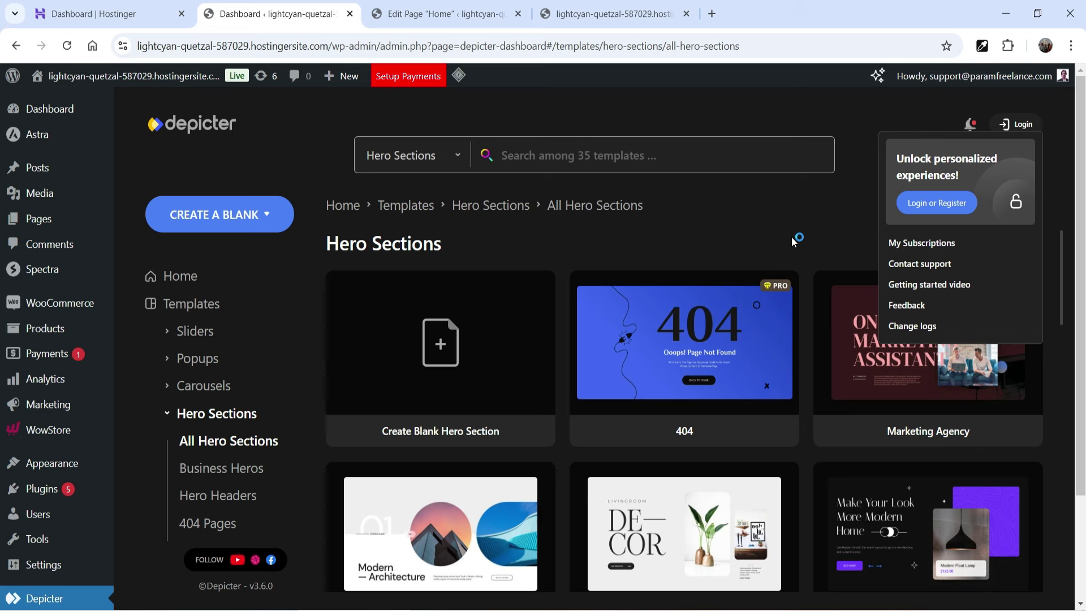
left_click(934, 203)
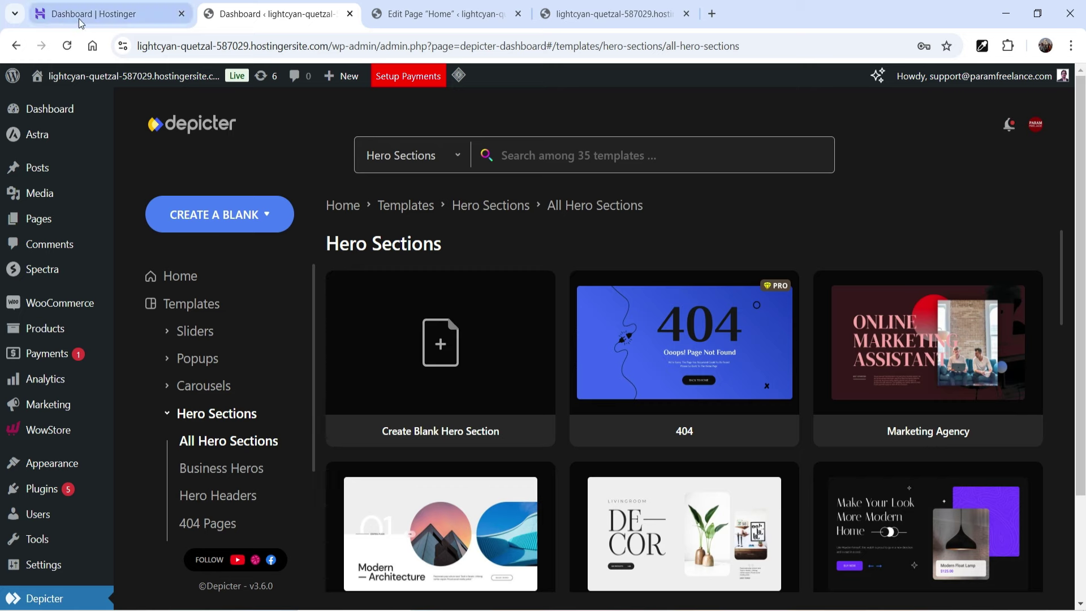
left_click(66, 46)
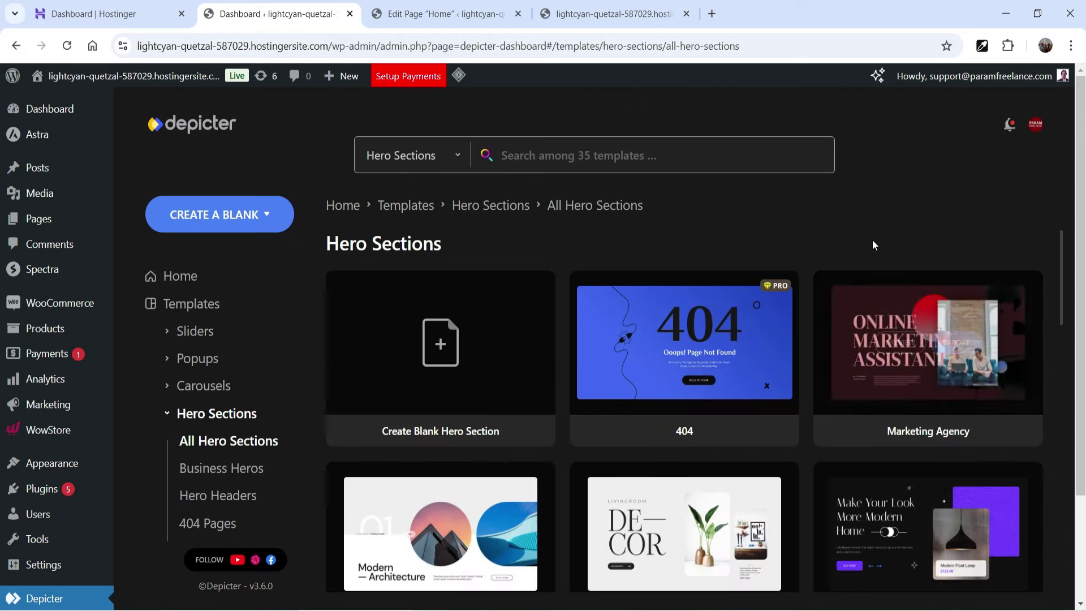
Step: Browse the Hero Sections templates and preview the Interior Hero PRO template
scroll(844, 245, "down", 4)
scroll(844, 244, "down", 2)
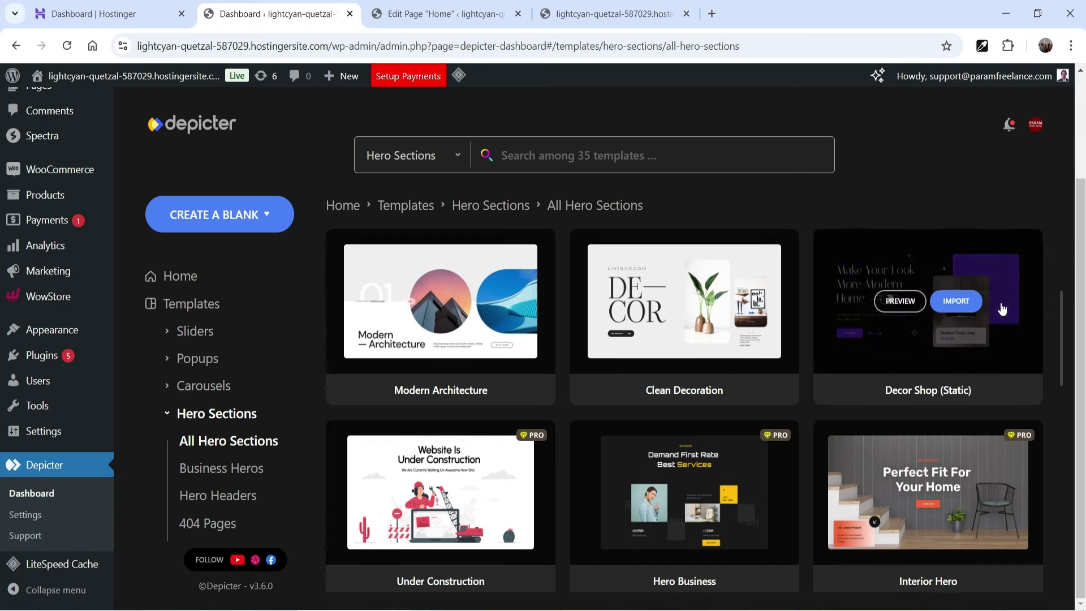
scroll(803, 341, "down", 3)
left_click(895, 358)
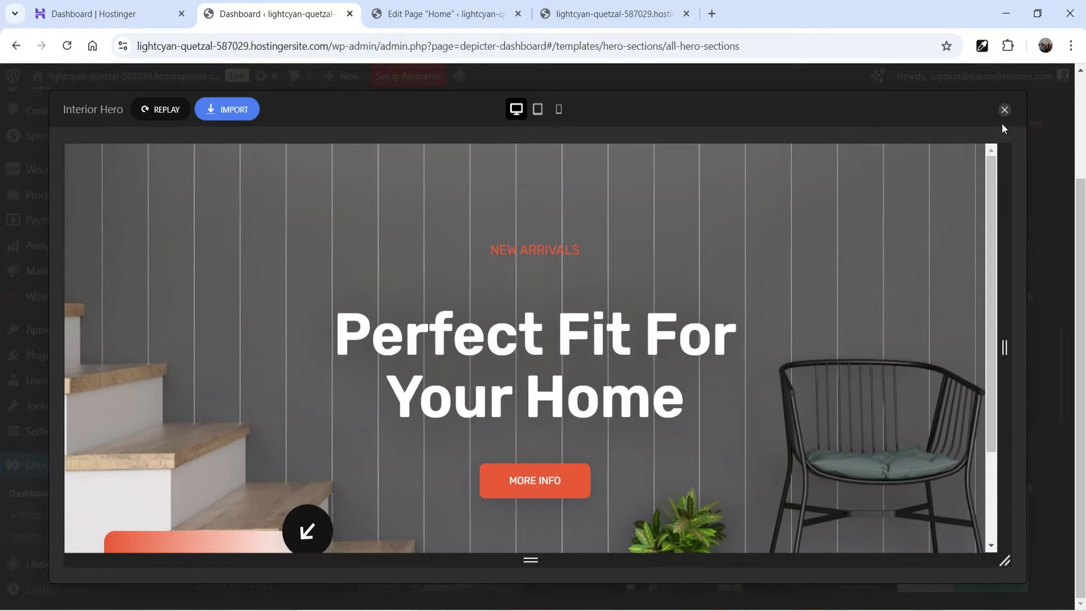
left_click(1004, 109)
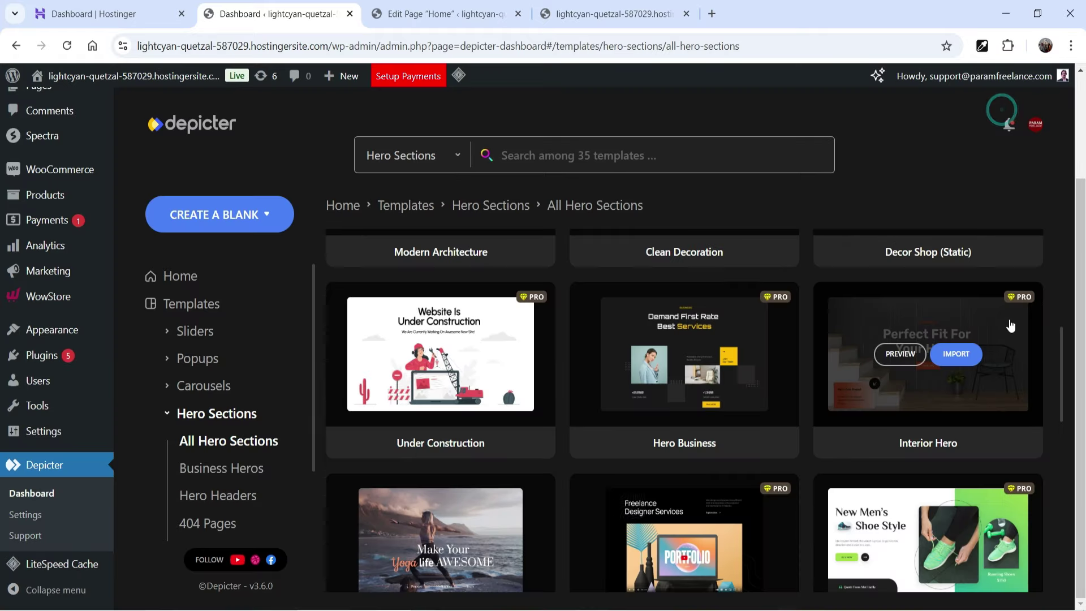
Step: Preview the Shoe's Shop (Static) PRO hero template and import it into the editor
left_click(886, 397)
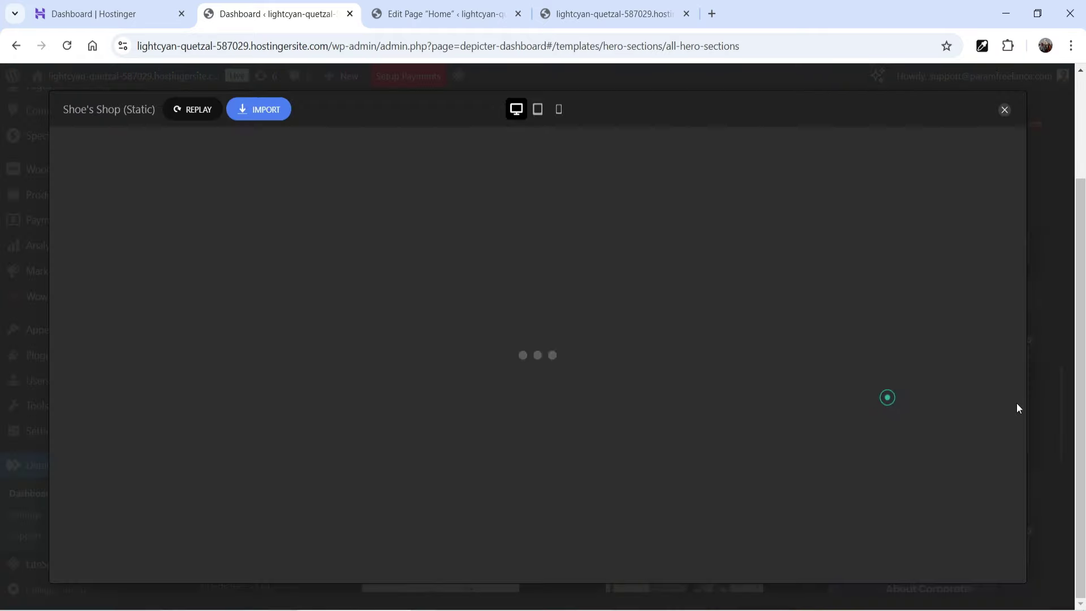
scroll(453, 383, "down", 2)
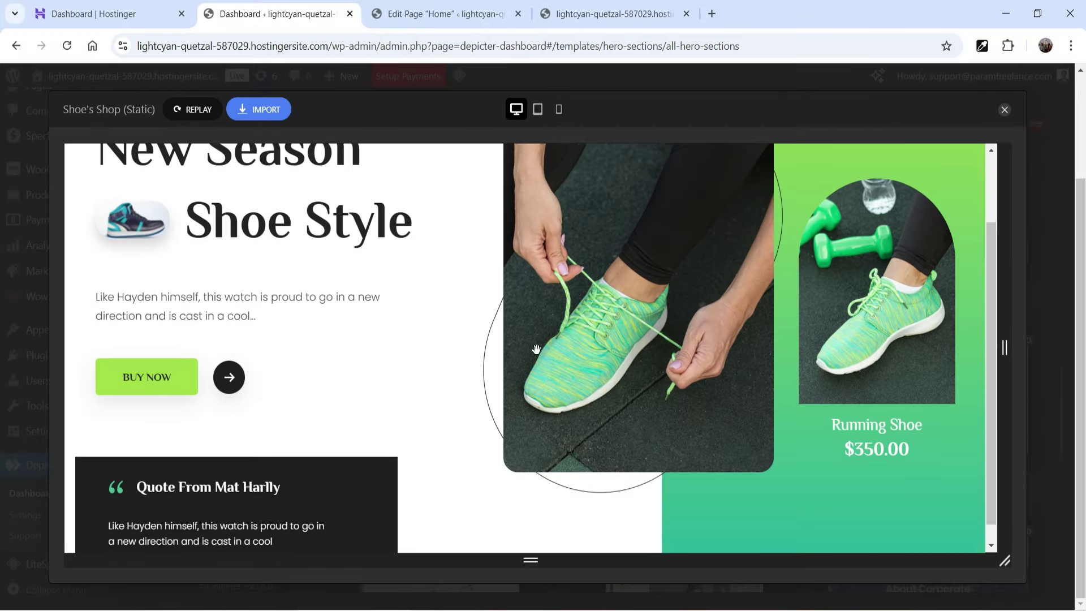
scroll(536, 352, "up", 2)
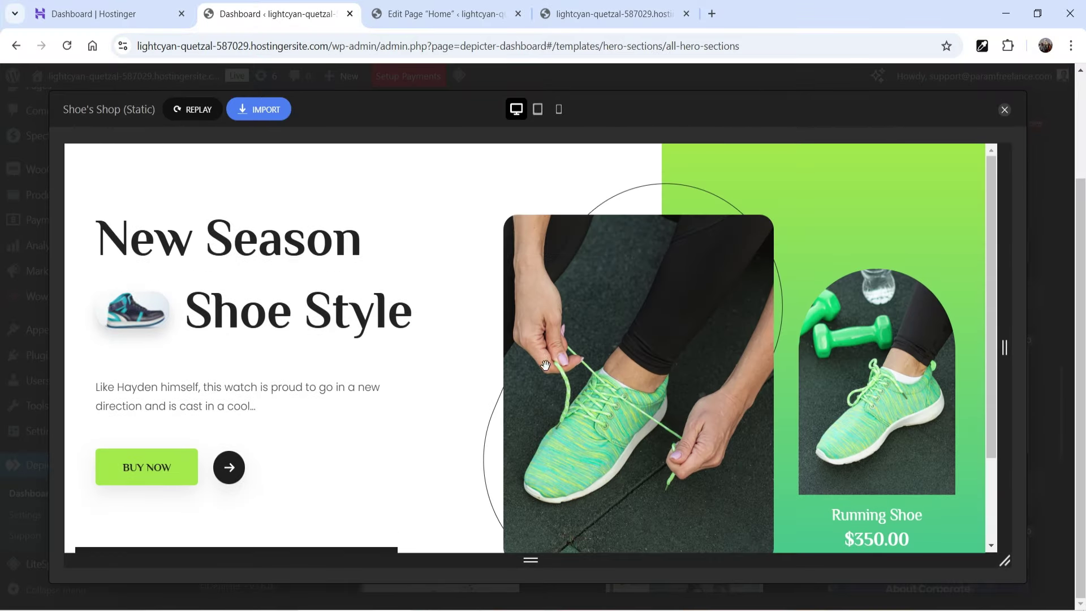
left_click(250, 116)
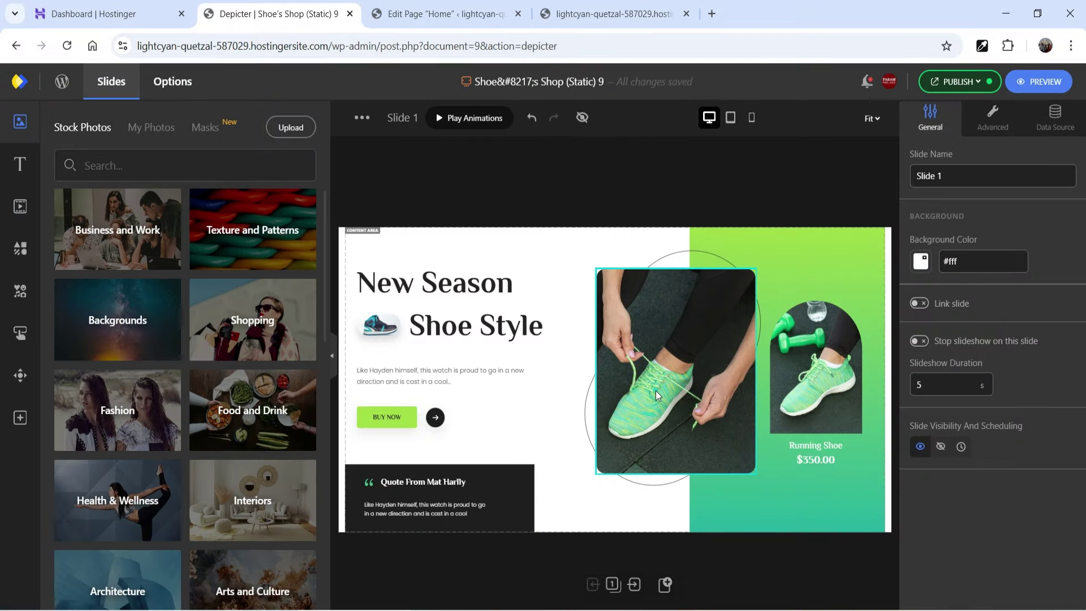
Step: Publish the imported Shoe's Shop (Static) hero section and copy its shortcode [depicter id="9"]
left_click(656, 394)
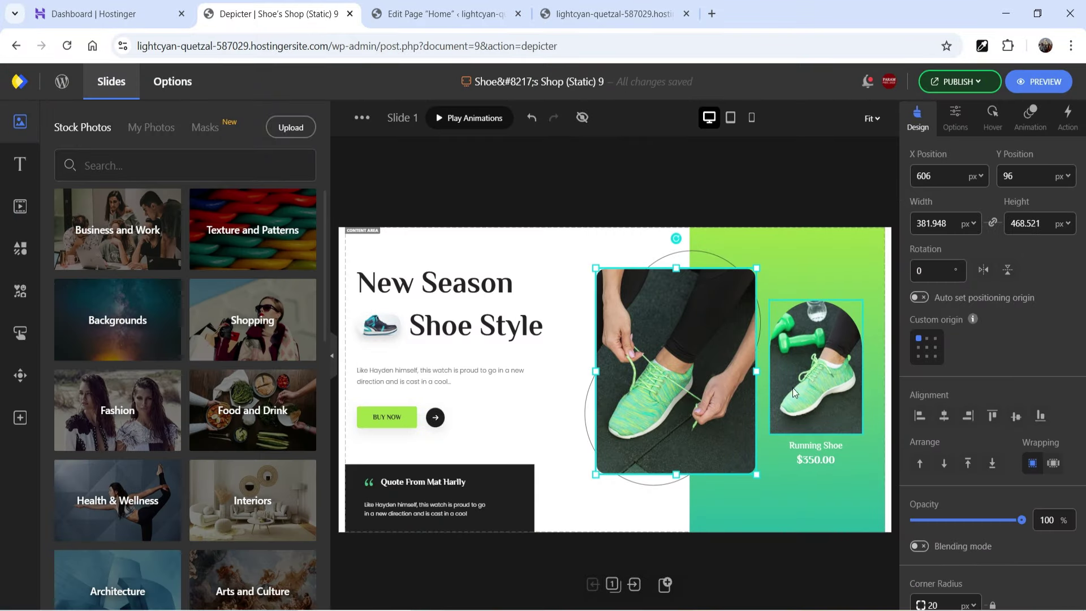
left_click(956, 82)
left_click(910, 221)
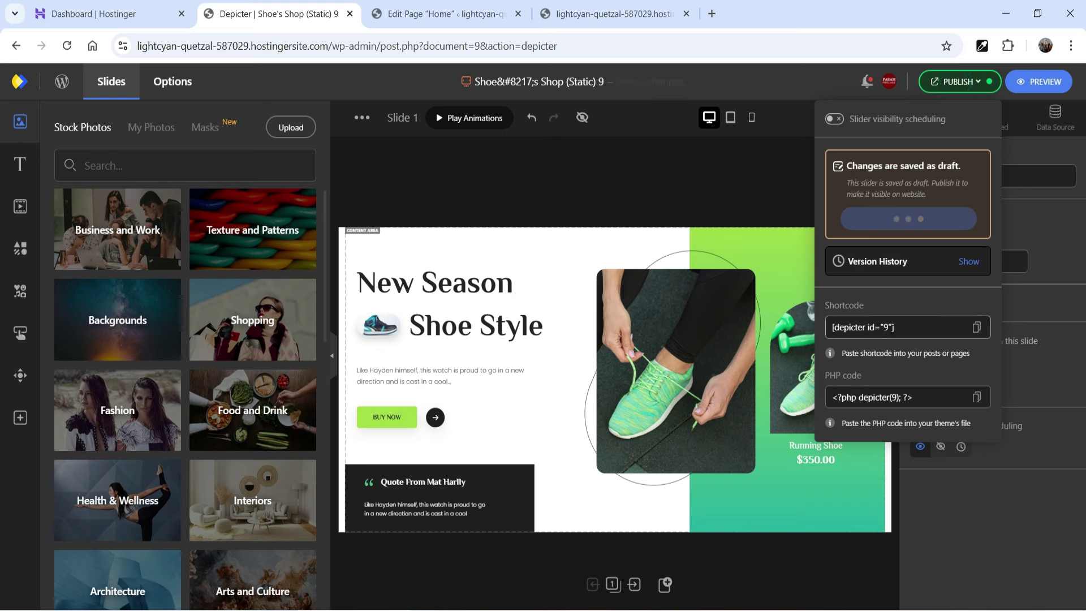
left_click(975, 328)
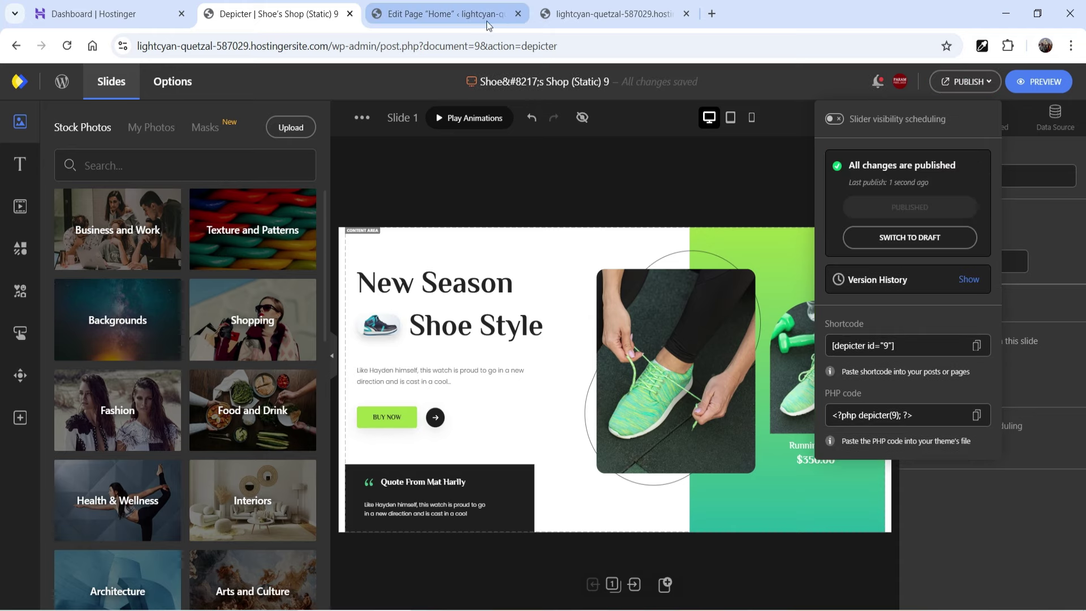
Step: Add a Shortcode block containing [depicter id="9"] at the end of the Home page and save the page
left_click(487, 23)
left_click(419, 421)
left_click(431, 400)
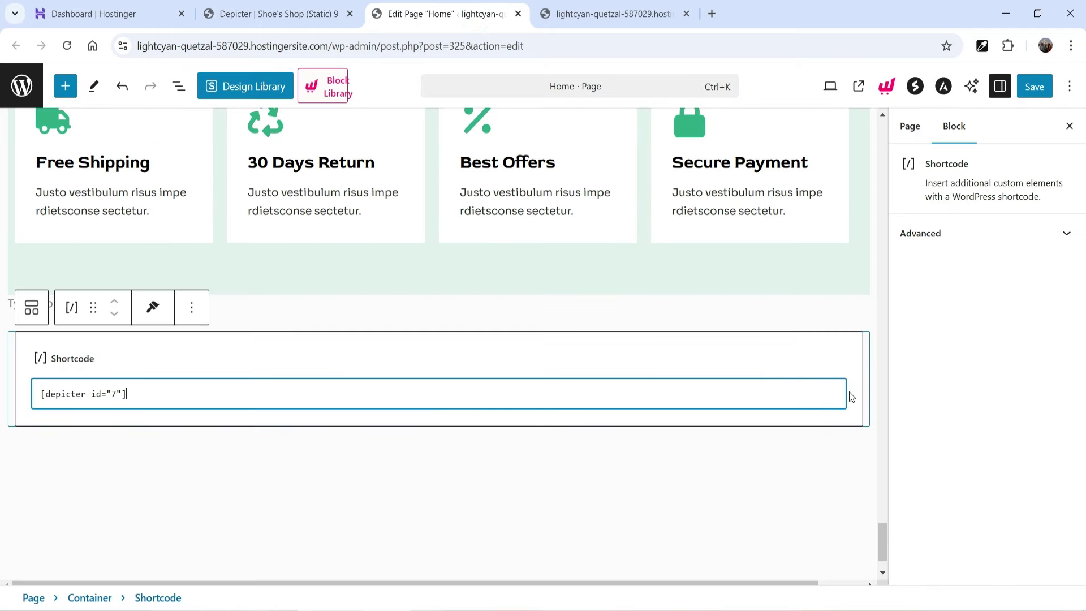
left_click(65, 86)
type("short")
left_click(47, 249)
key("ctrl+v")
left_click(1034, 86)
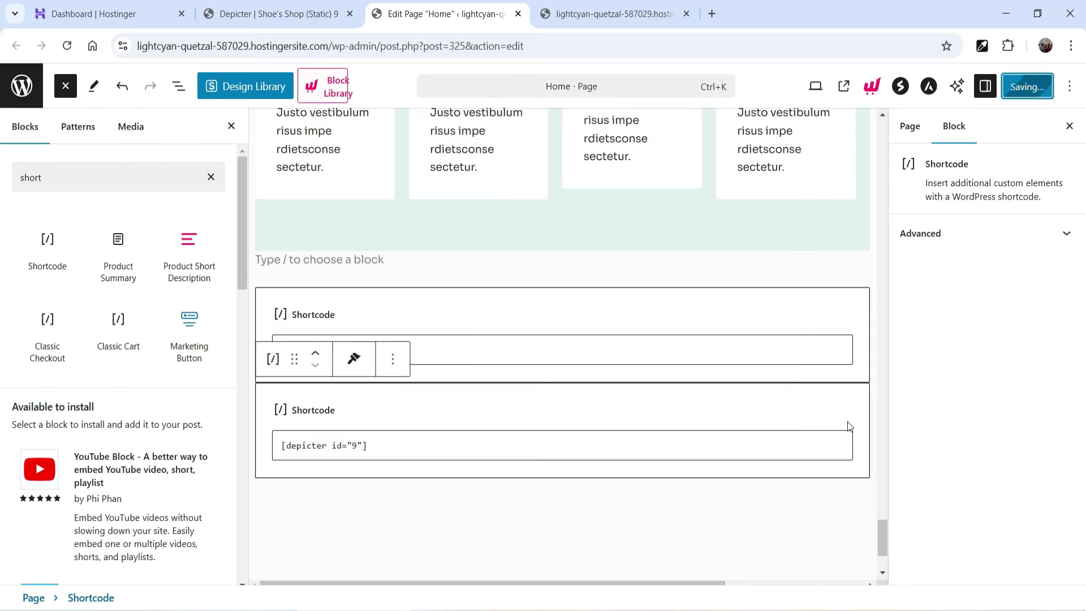
Step: Reload the live Home page and inspect the shoe hero section below the fashion slider
key("ctrl+Tab")
left_click(66, 46)
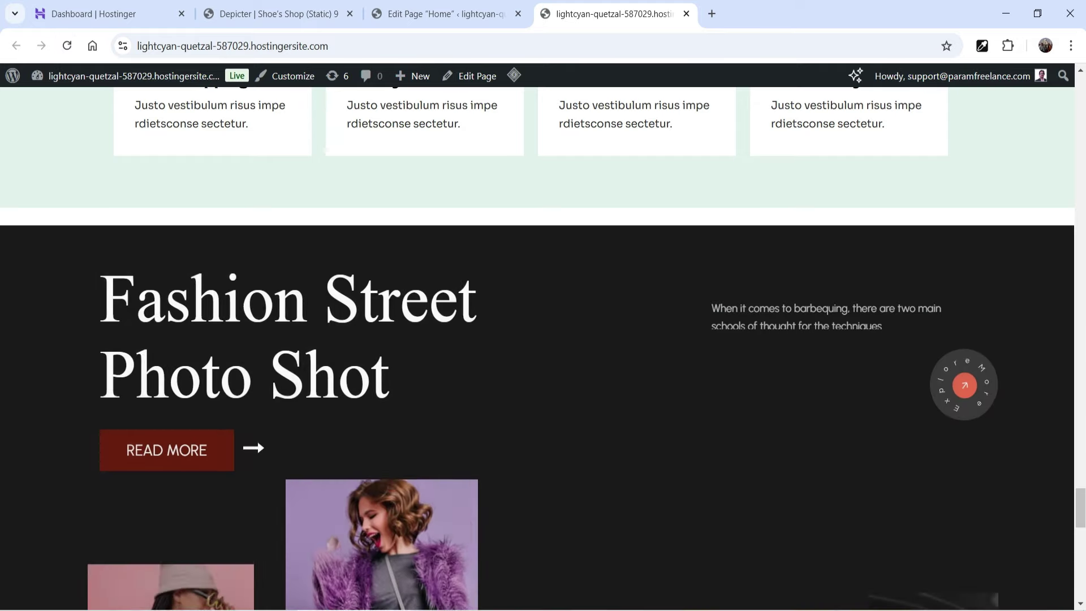
scroll(543, 339, "down", 10)
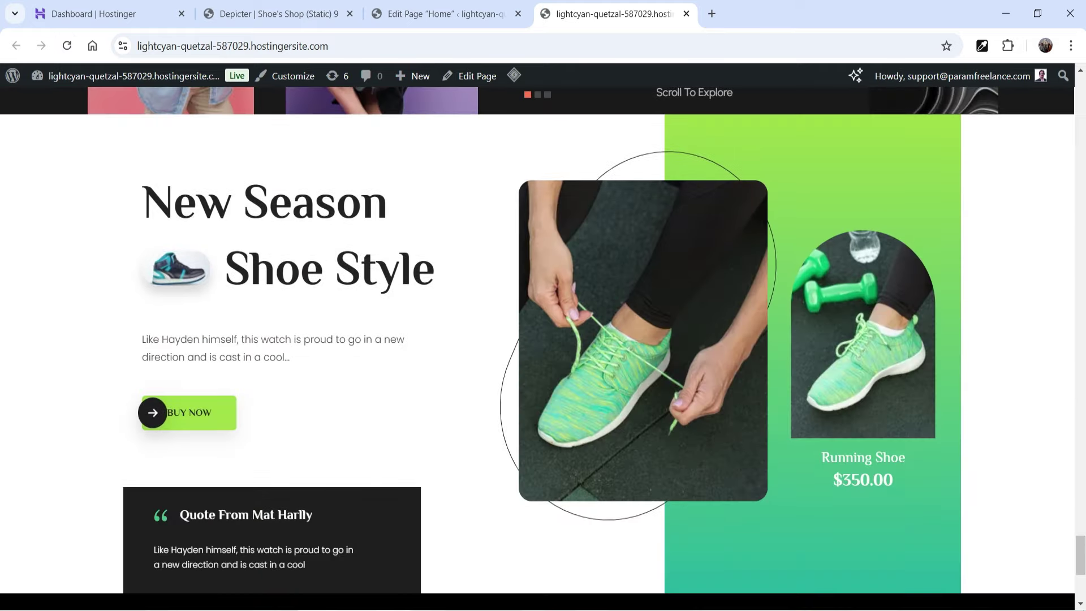